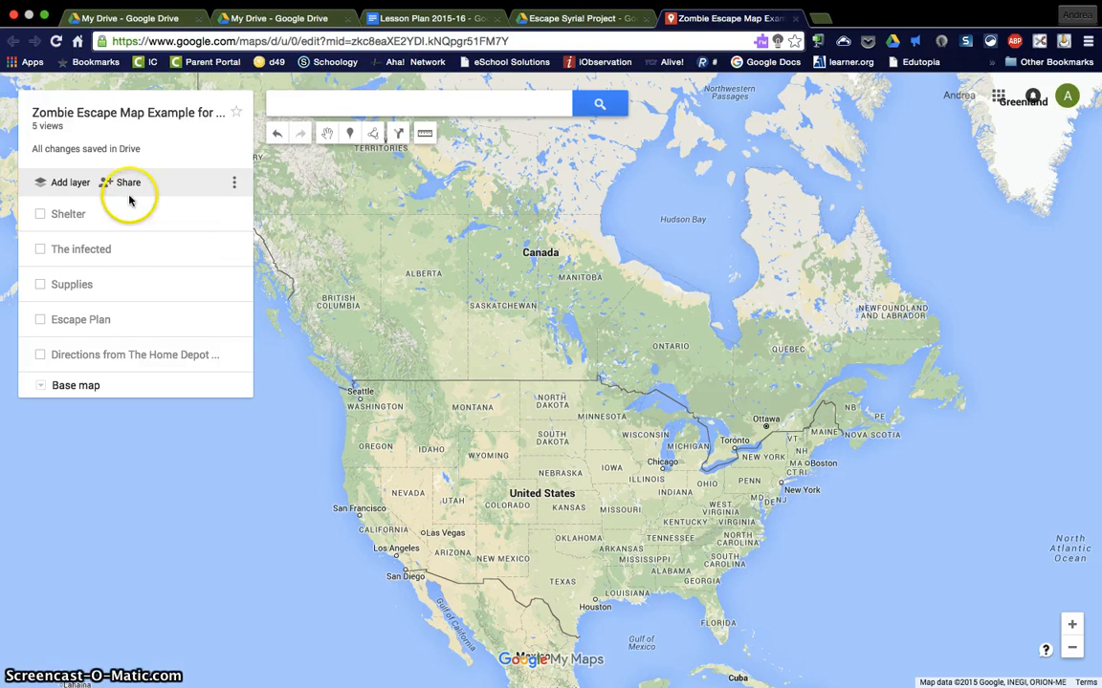
# Step: Show the Shelter layer's locations on the example map, hide it, and check the Supplies layer the same way
pyautogui.click(69, 216)
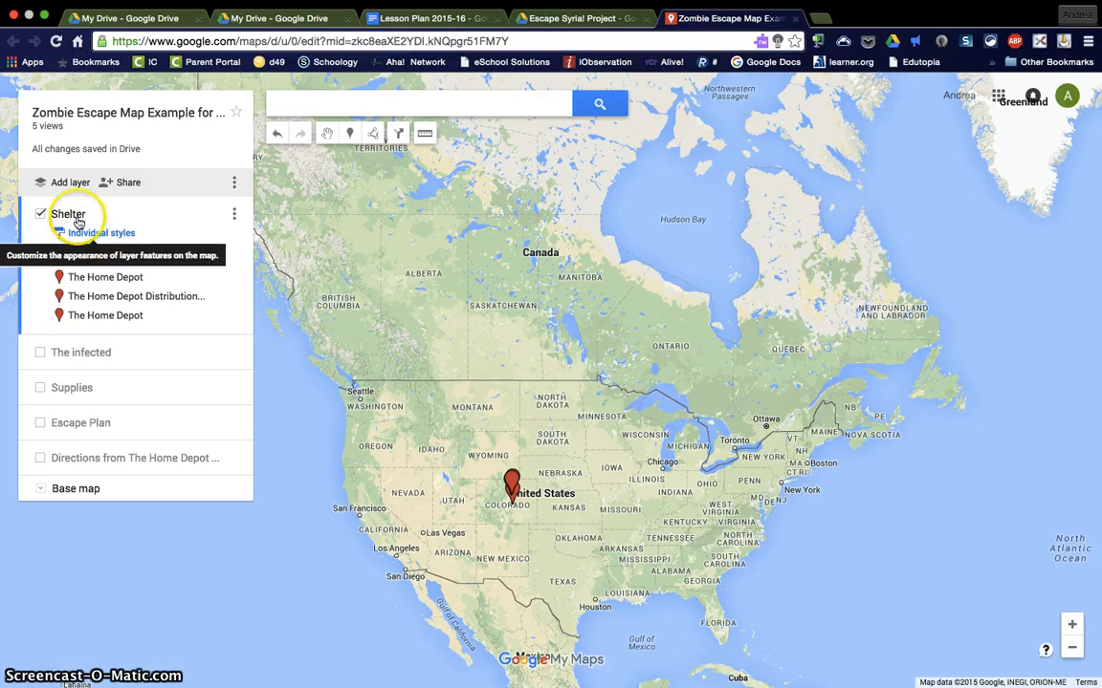
pyautogui.doubleClick(514, 495)
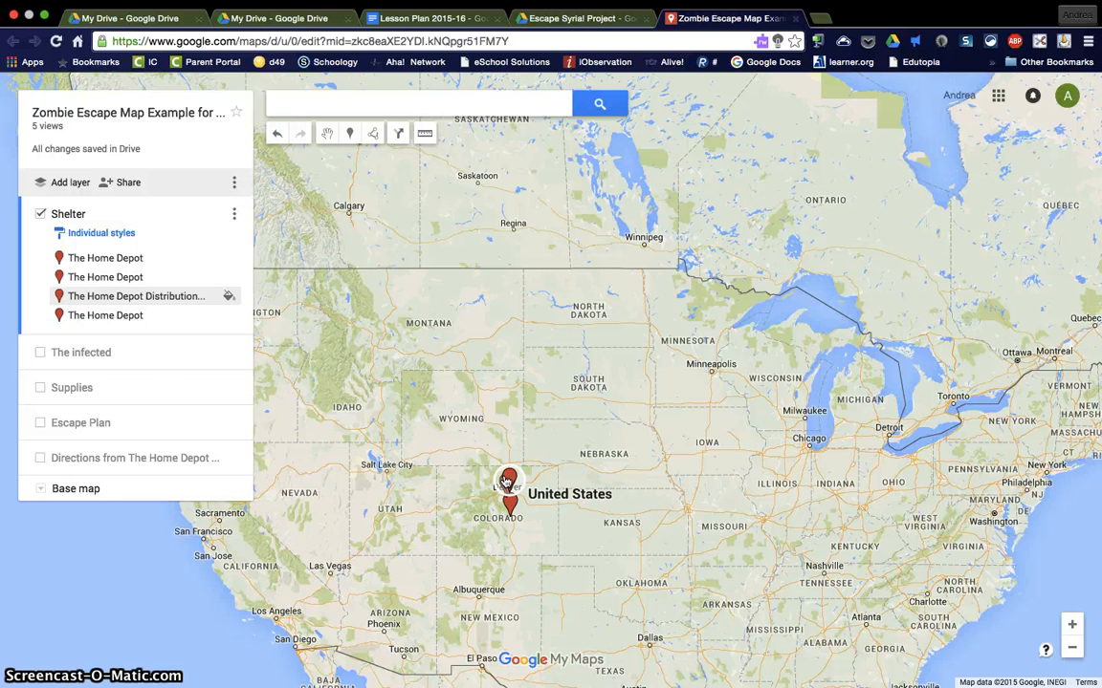
pyautogui.click(40, 214)
pyautogui.click(42, 284)
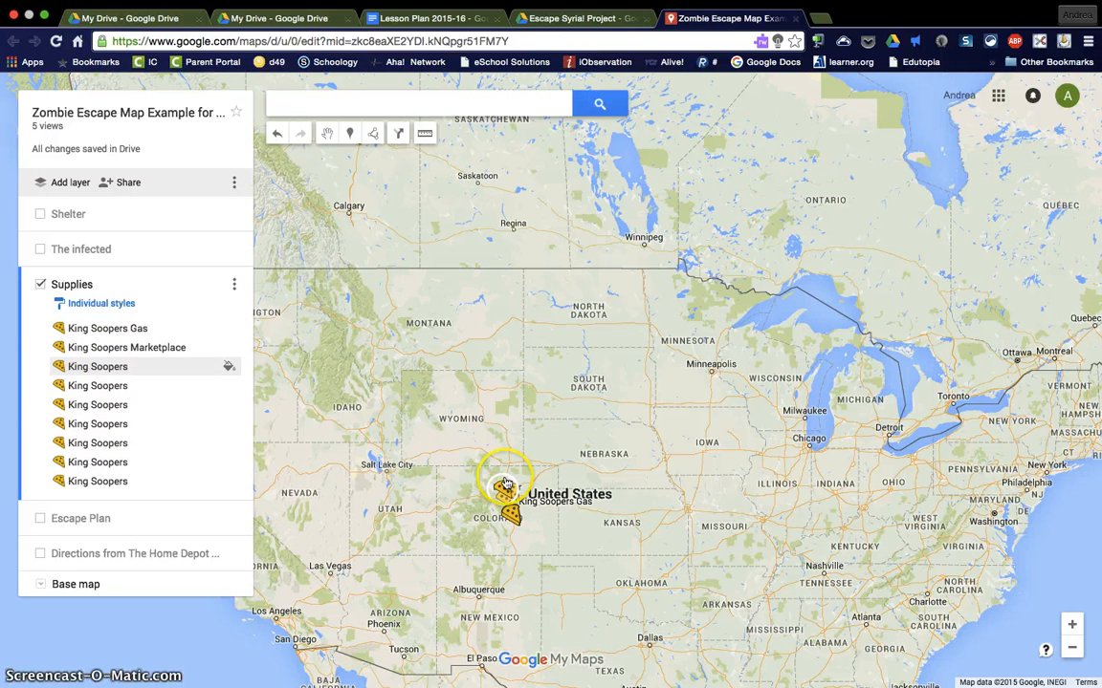
pyautogui.click(40, 285)
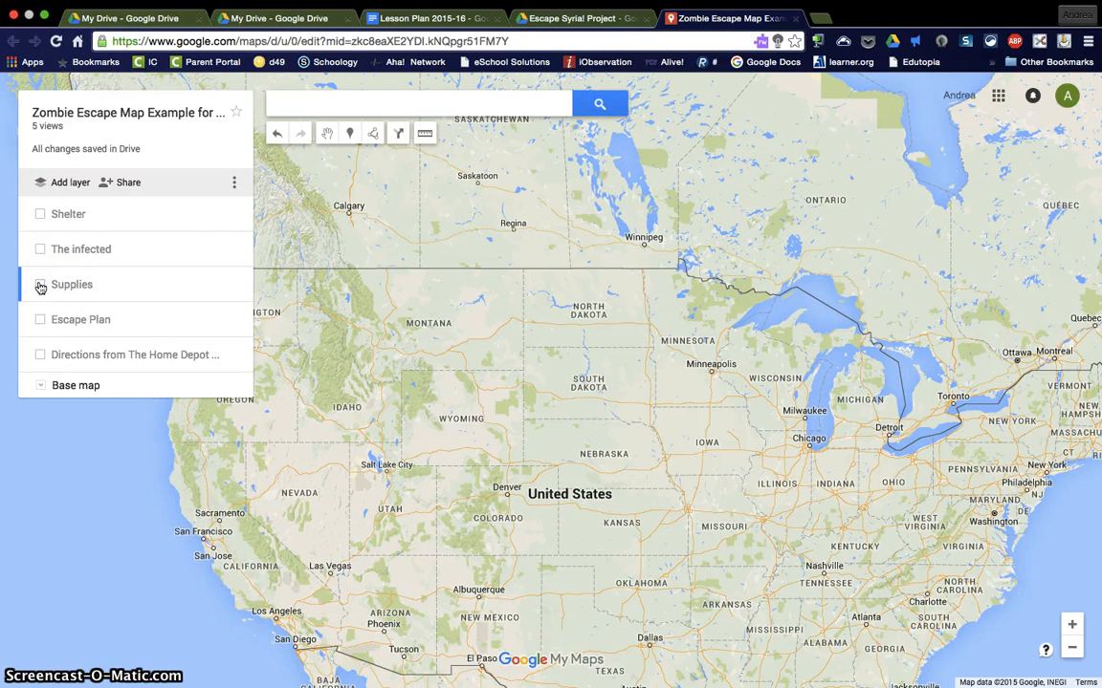
# Step: Show The infected layer, read the descriptions of the Infected 1, Infected 2 and Infected 3 areas, and hide the layer
pyautogui.click(40, 249)
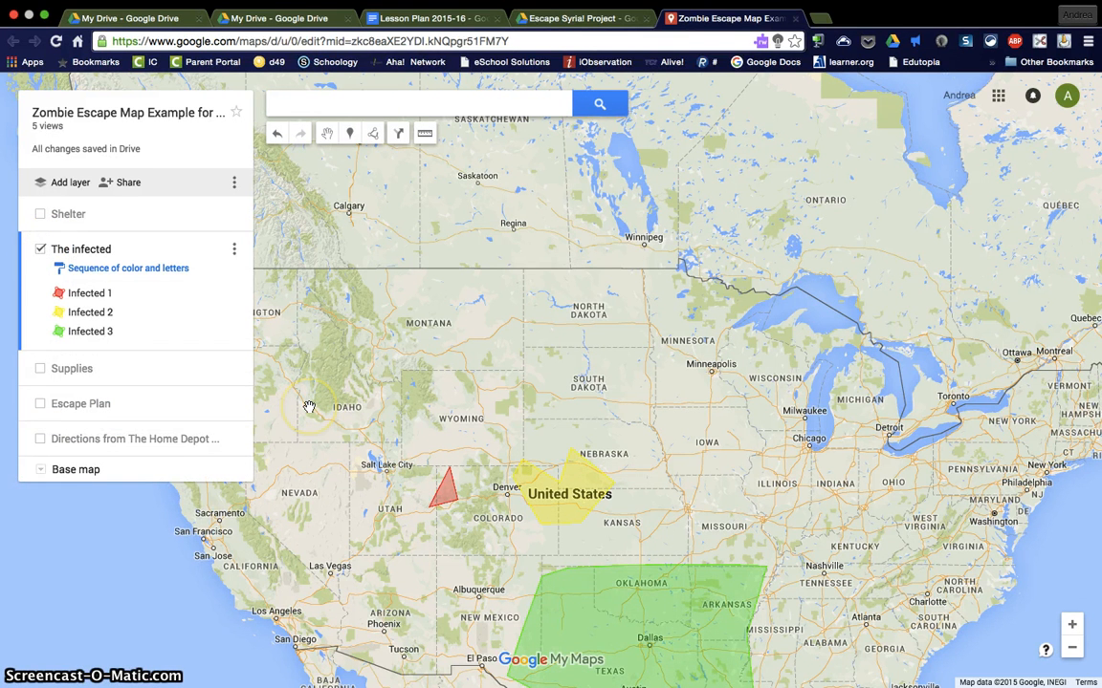
pyautogui.moveTo(309, 407); pyautogui.dragTo(308, 352)
pyautogui.click(445, 445)
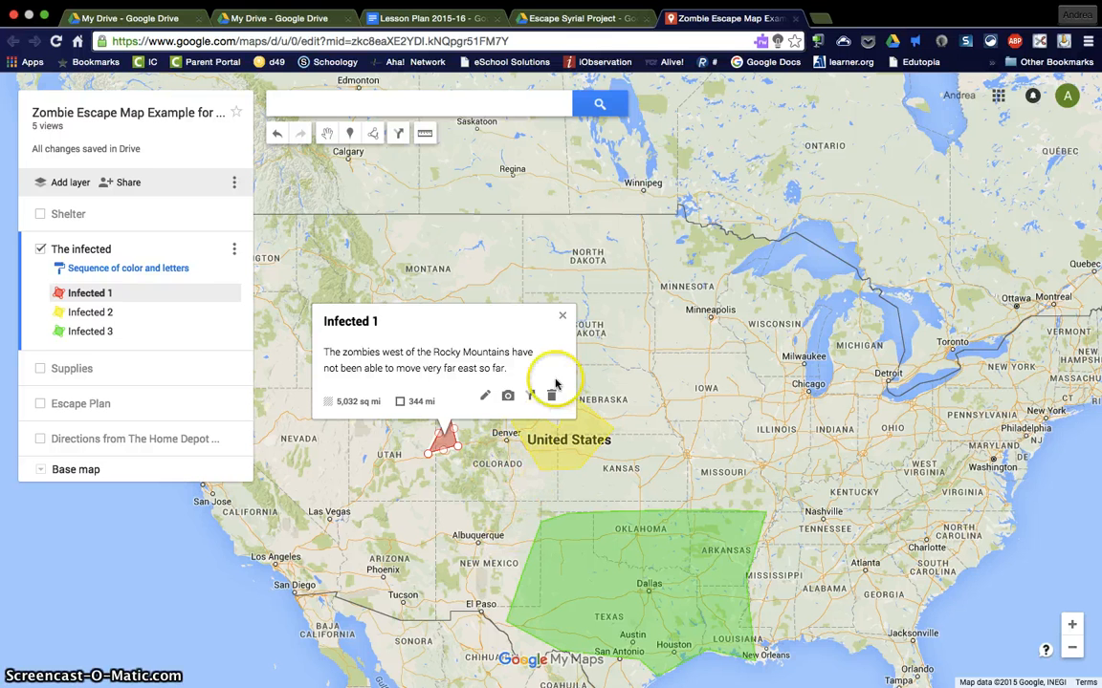
pyautogui.click(562, 317)
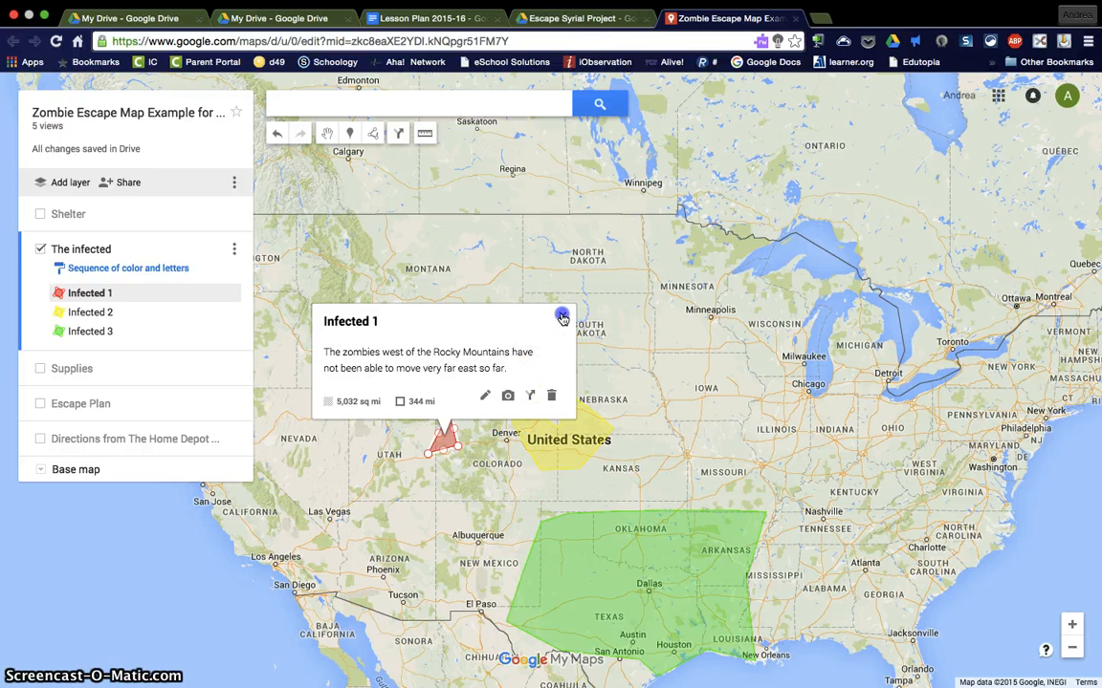
pyautogui.click(568, 432)
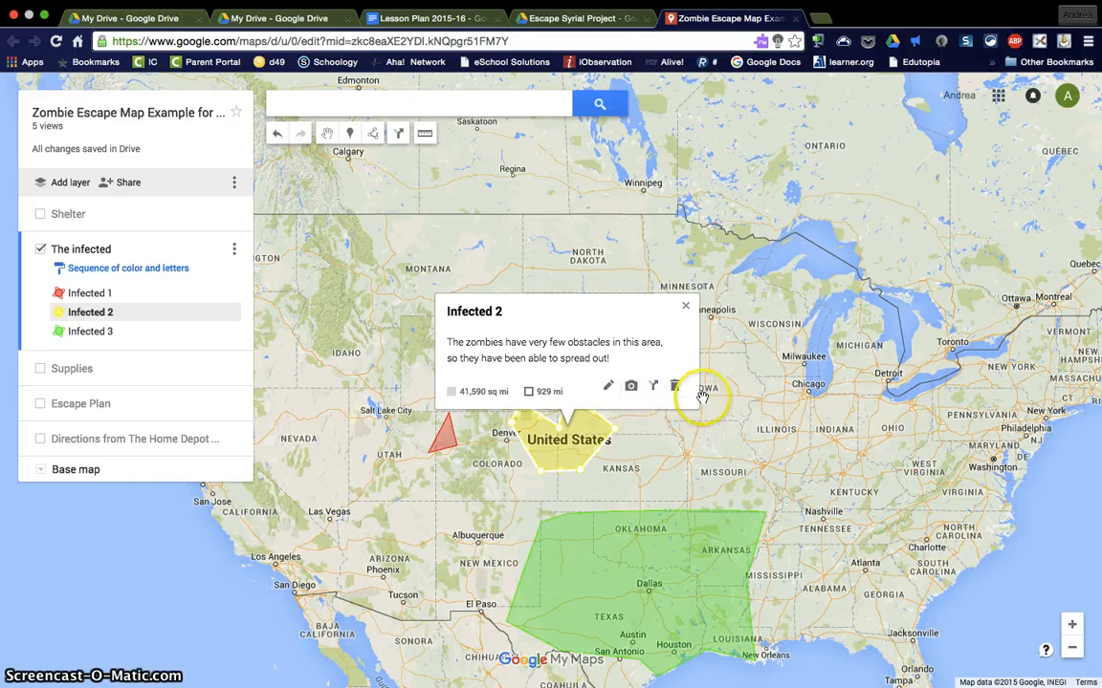
pyautogui.click(686, 307)
pyautogui.click(666, 575)
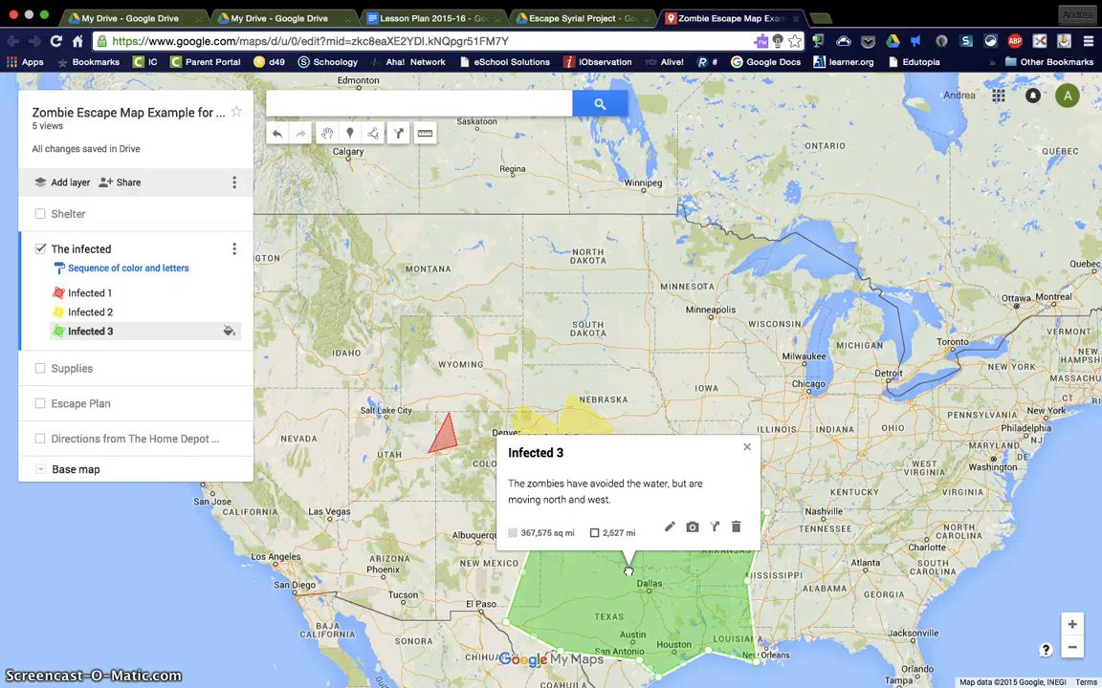
pyautogui.click(771, 566)
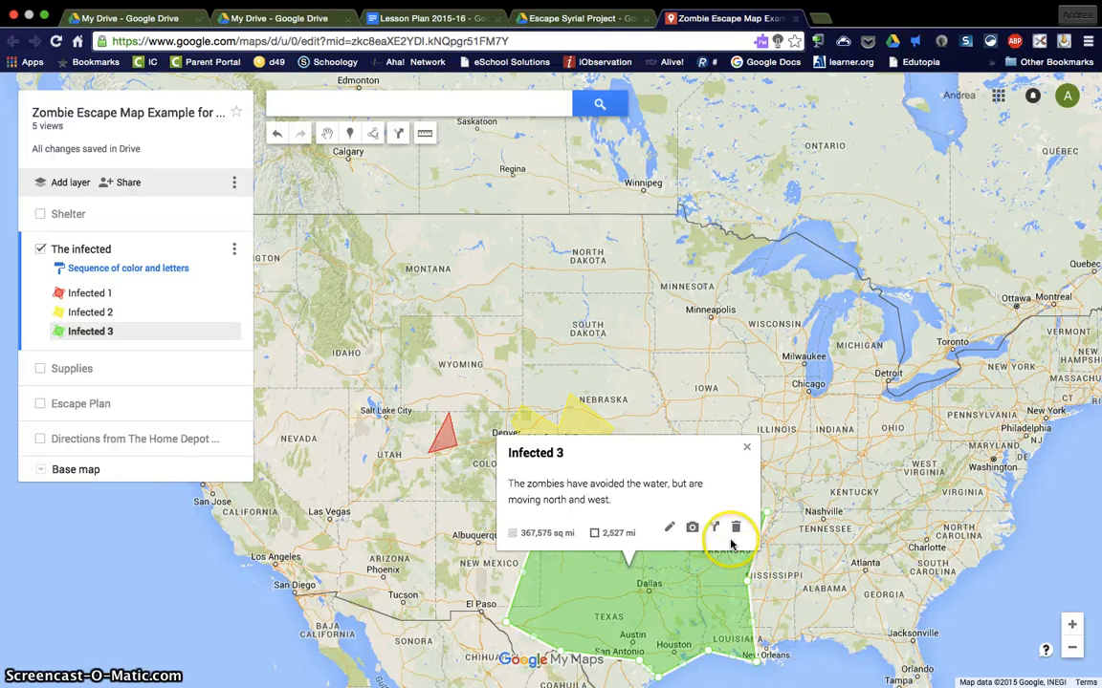
pyautogui.click(747, 447)
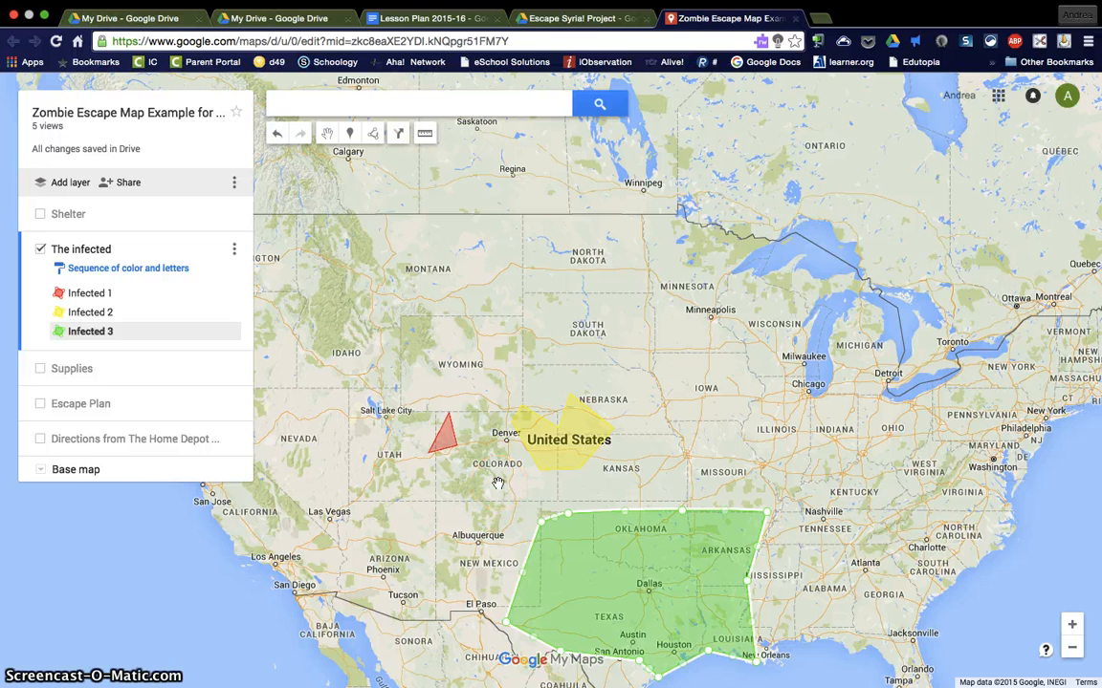
pyautogui.click(40, 250)
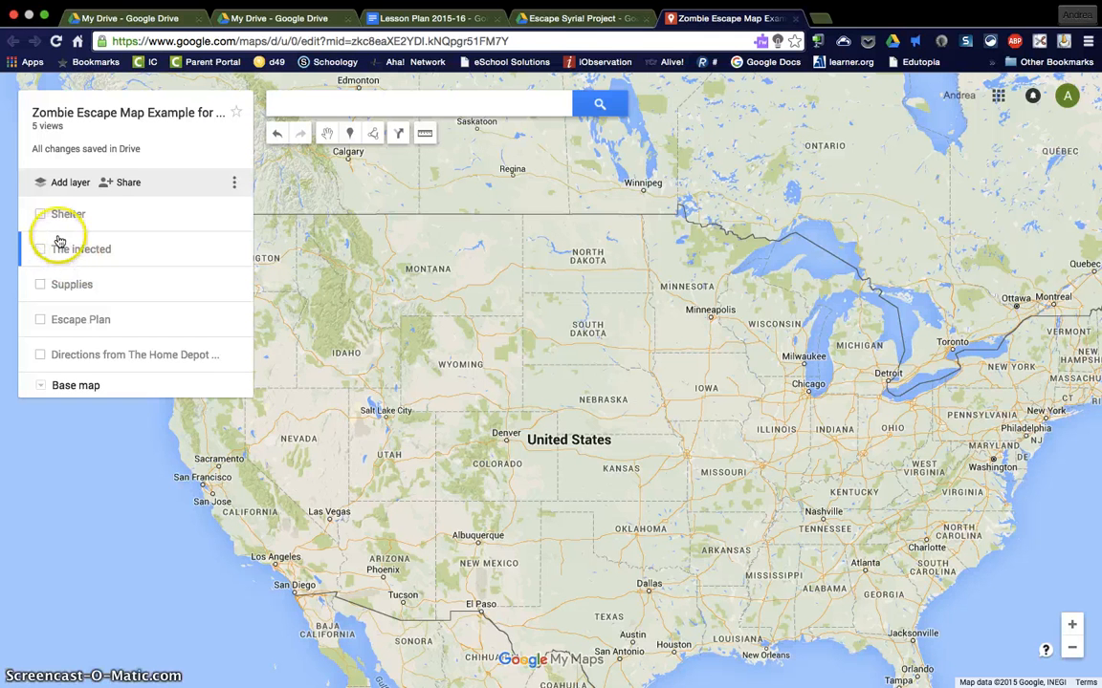
pyautogui.click(40, 250)
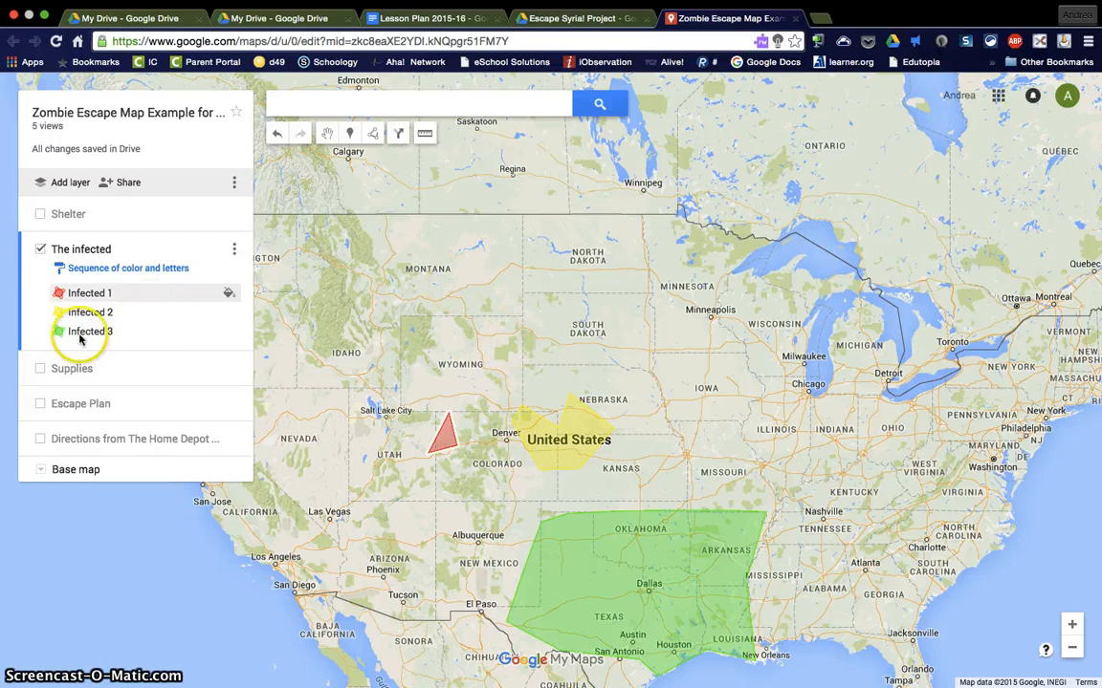
pyautogui.click(41, 250)
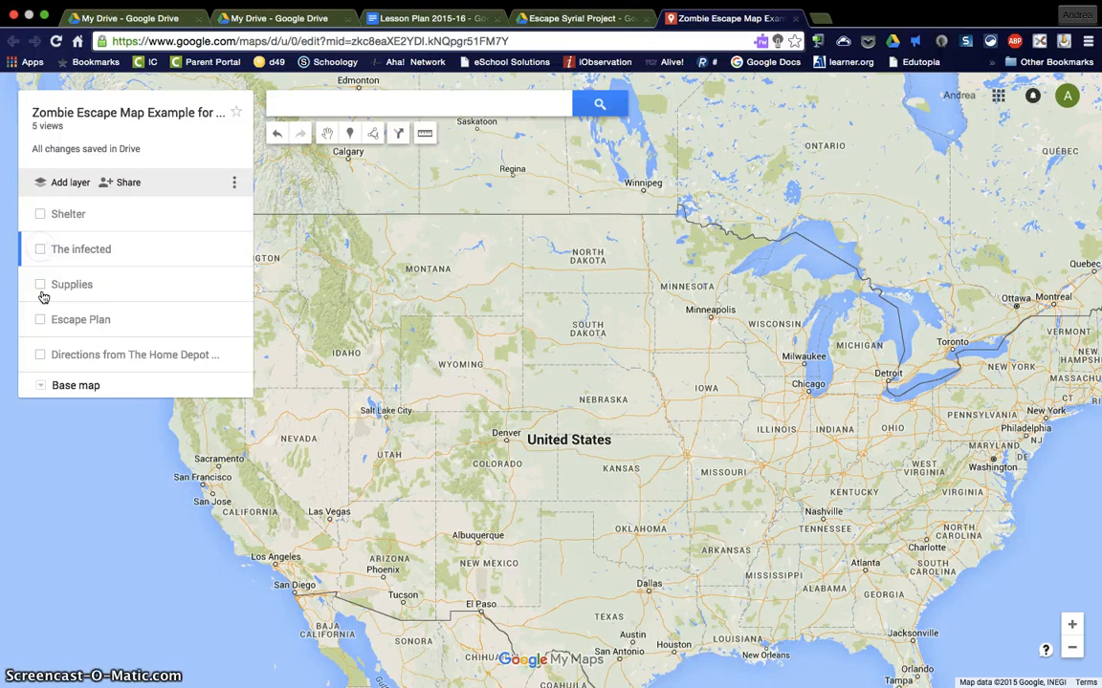
# Step: Show the Escape Plan layer and view the Safety Zone's picture and description
pyautogui.click(40, 319)
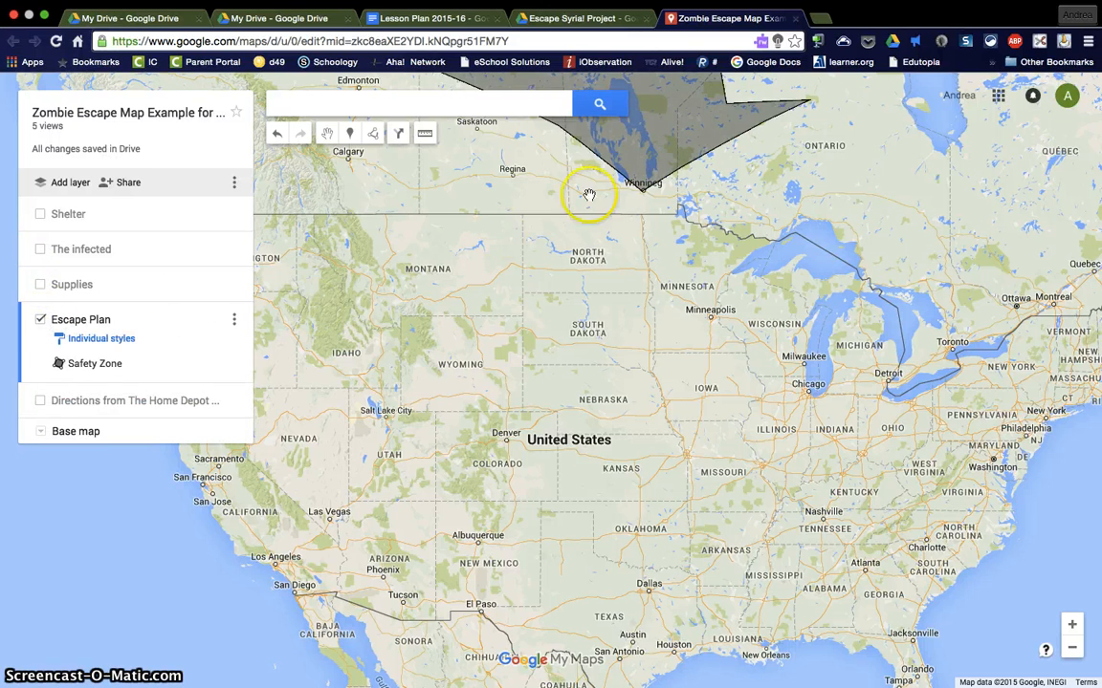
pyautogui.click(652, 153)
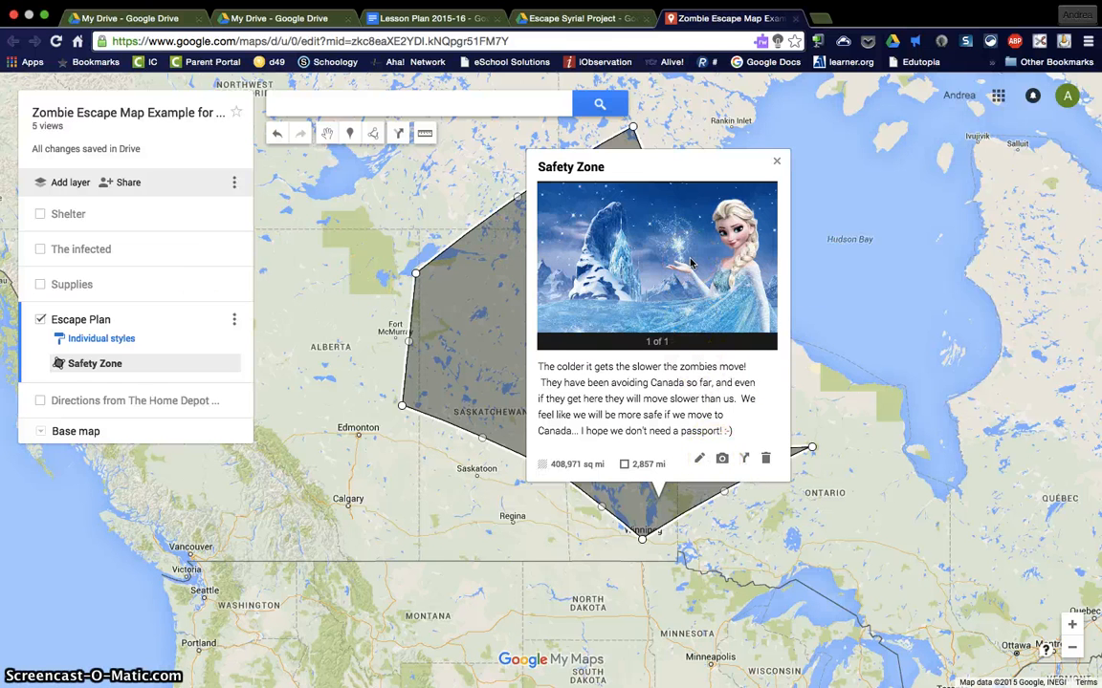
pyautogui.click(731, 258)
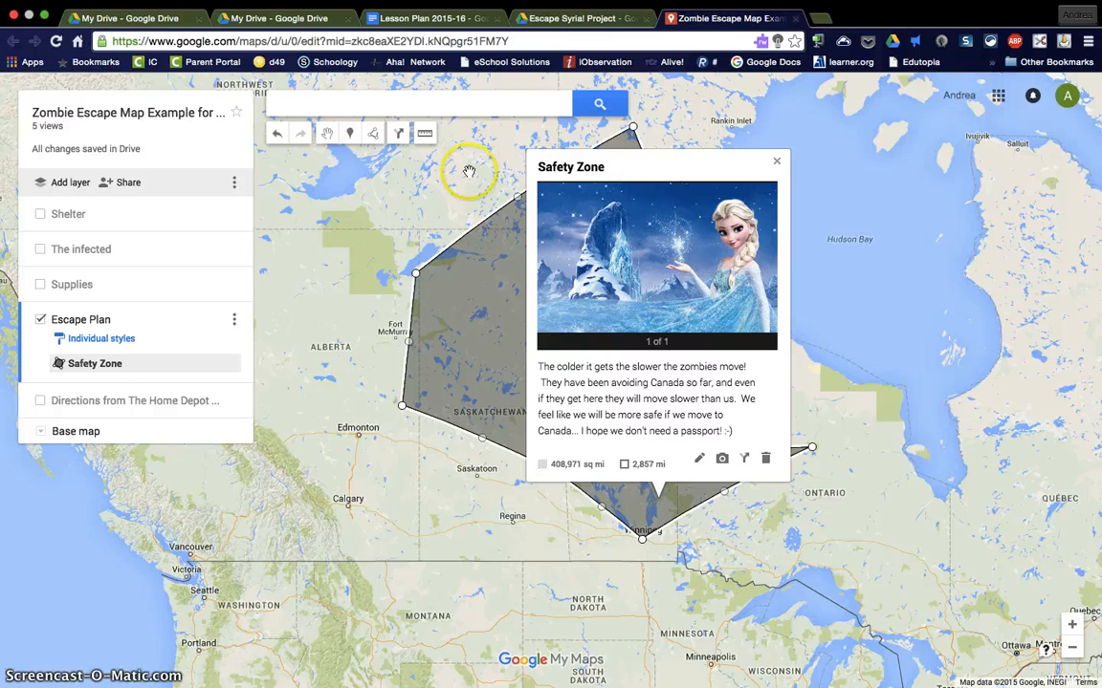
pyautogui.click(778, 165)
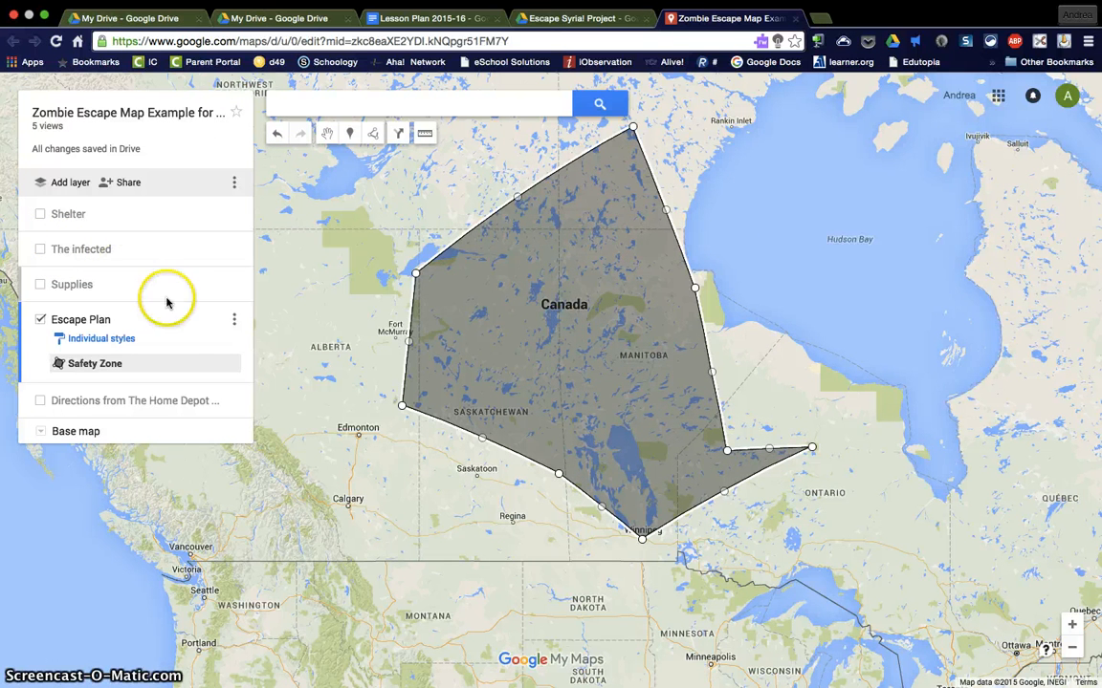
# Step: Show the Directions layer and examine the driving route from the Home Depot shelter to the Safety Zone at Winnipeg
pyautogui.click(40, 400)
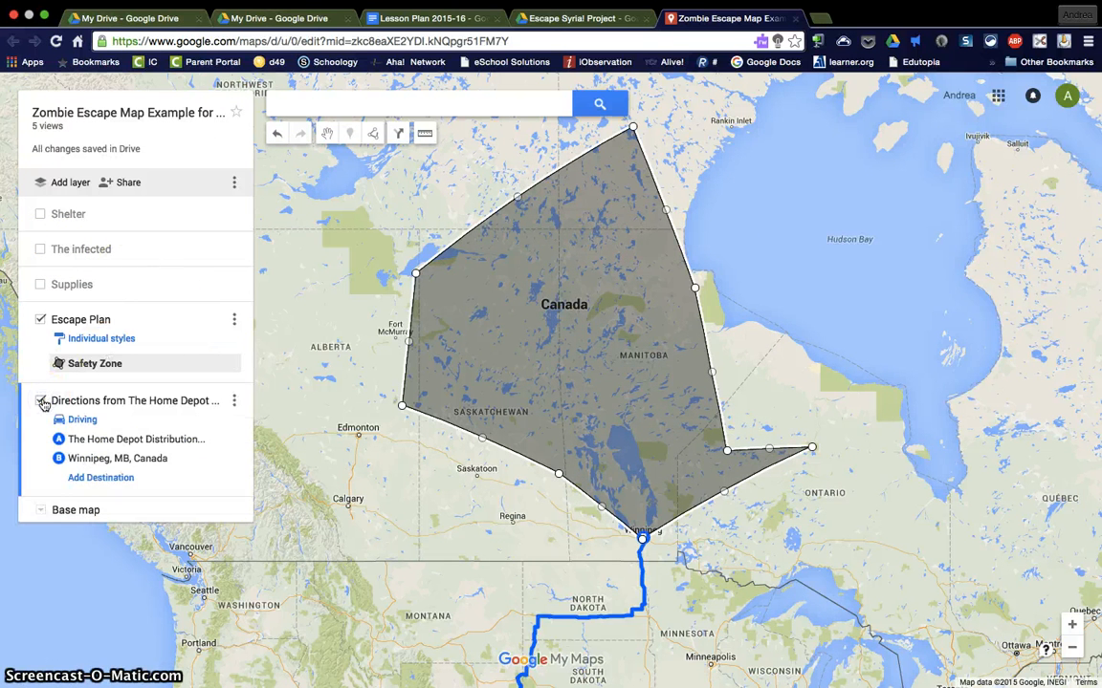
pyautogui.scroll(-2, 237, 528)
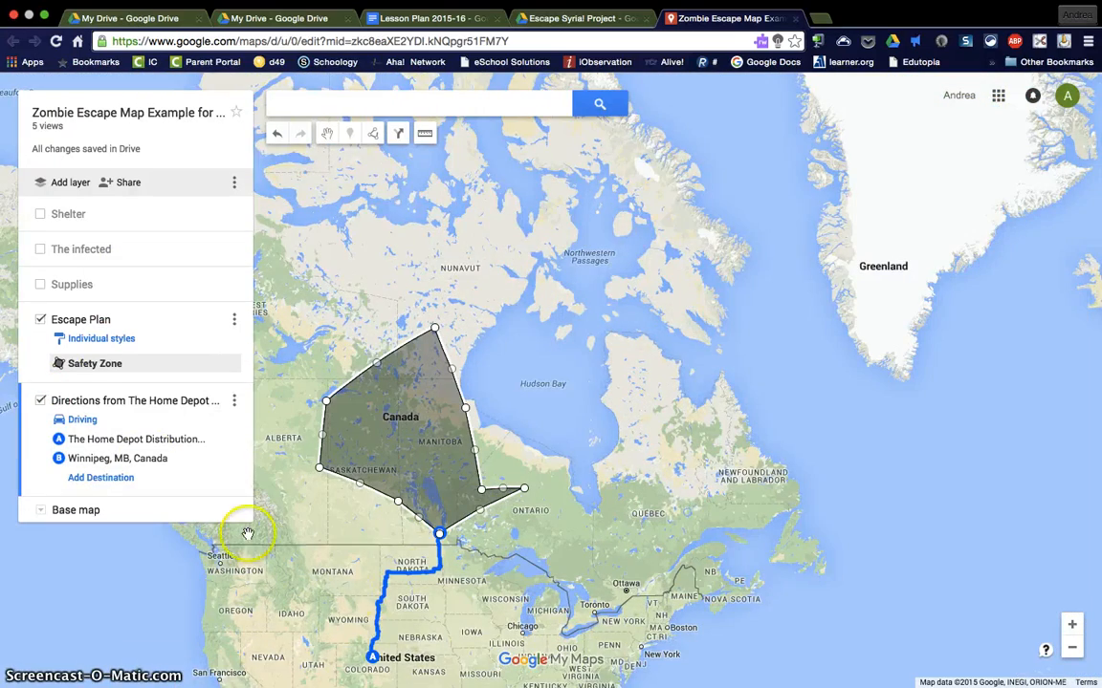
pyautogui.moveTo(346, 595); pyautogui.dragTo(537, 362)
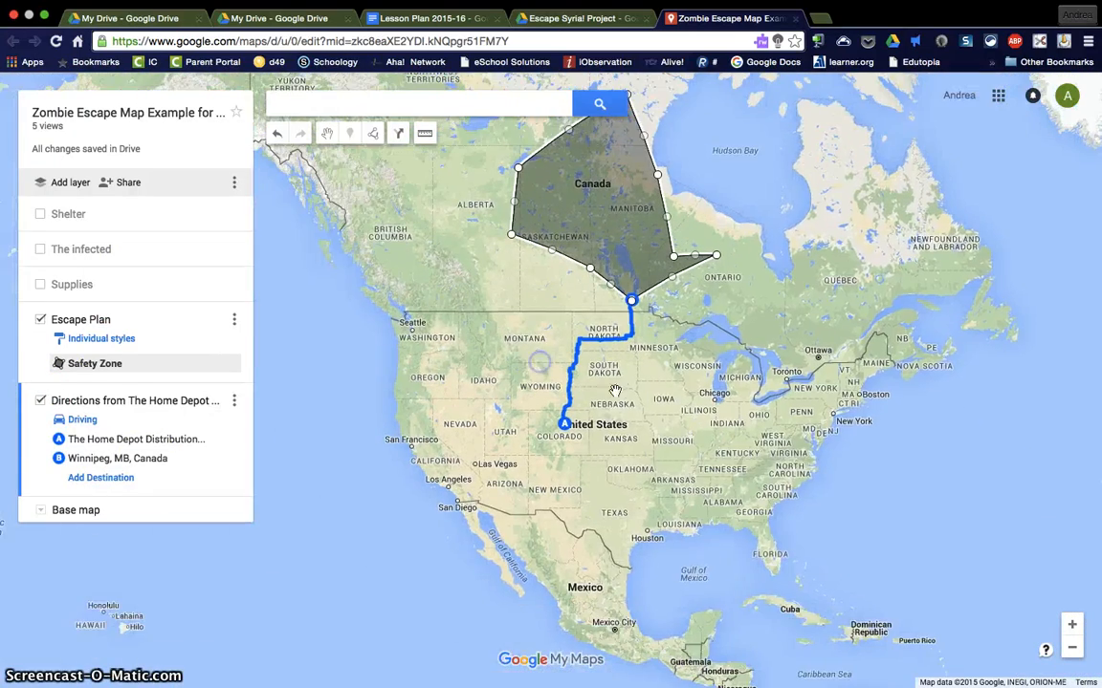
pyautogui.scroll(2, 628, 427)
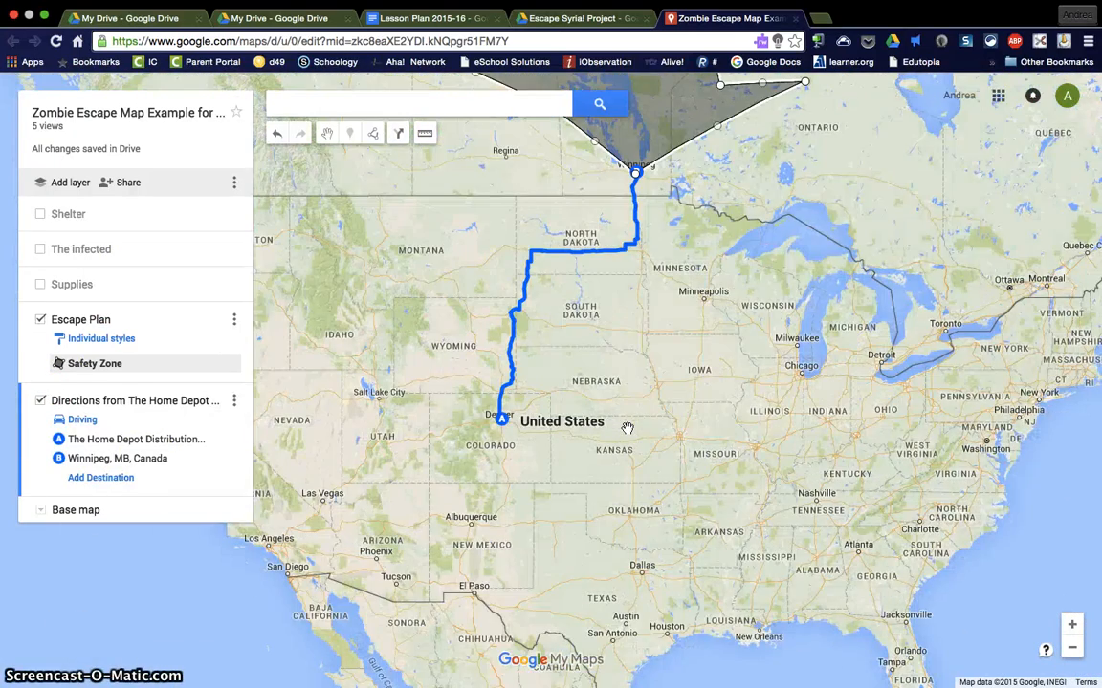
pyautogui.click(41, 214)
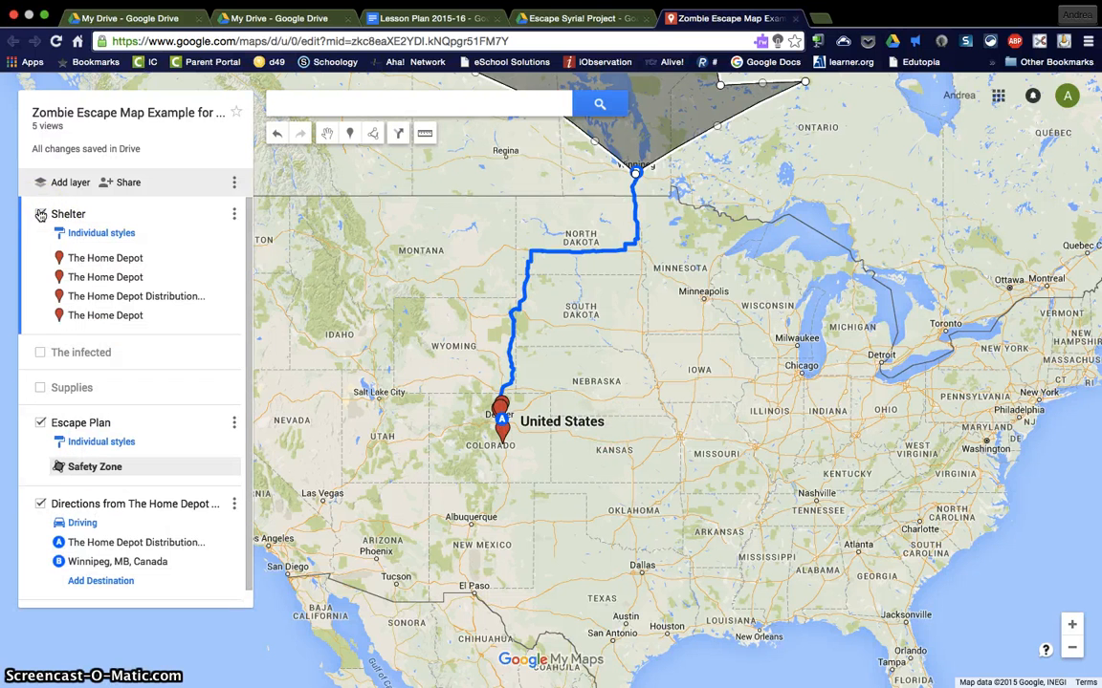
pyautogui.click(40, 214)
pyautogui.click(95, 363)
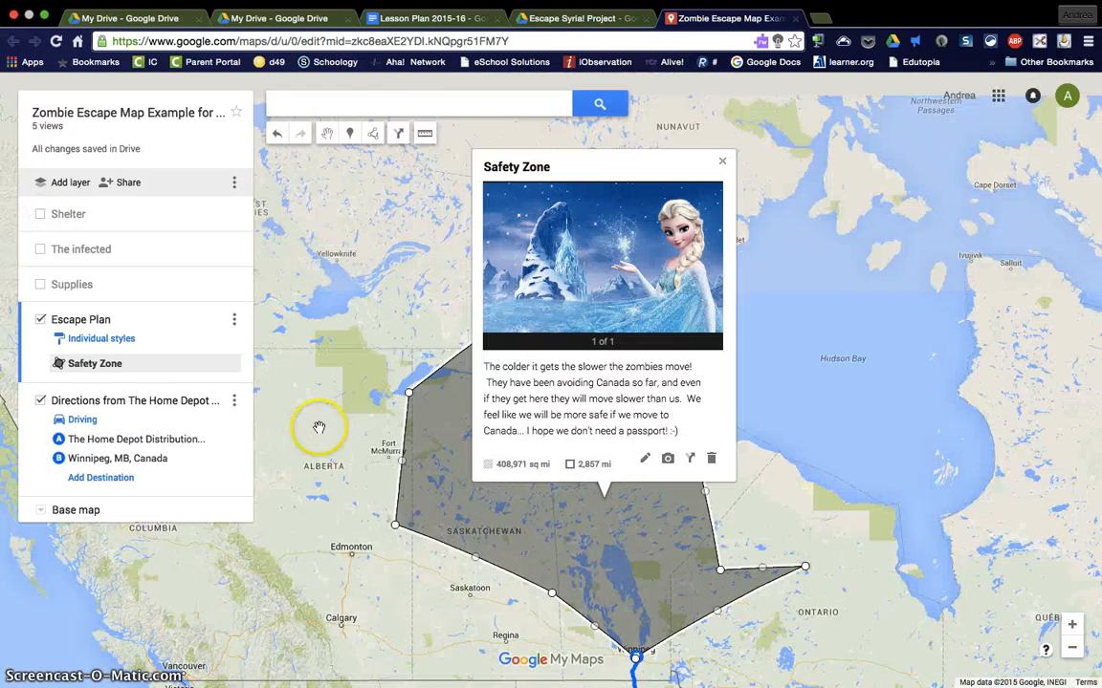
pyautogui.moveTo(379, 605); pyautogui.dragTo(375, 256)
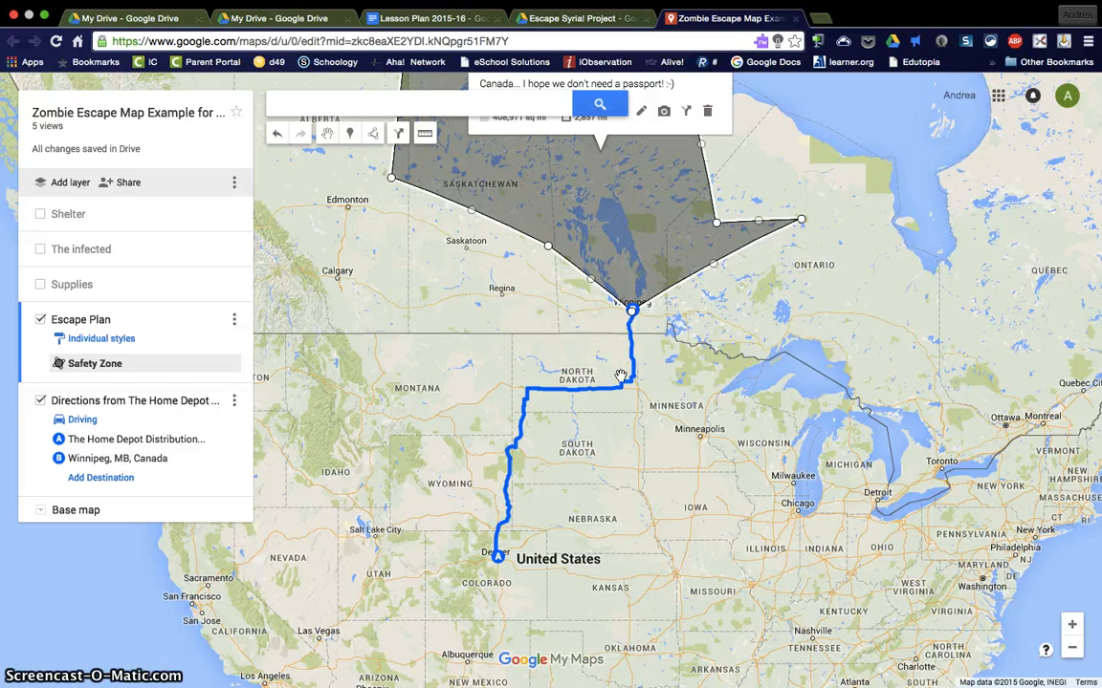
# Step: Close the example map and create a new Google My Maps map from Google Drive
pyautogui.press('super+w')
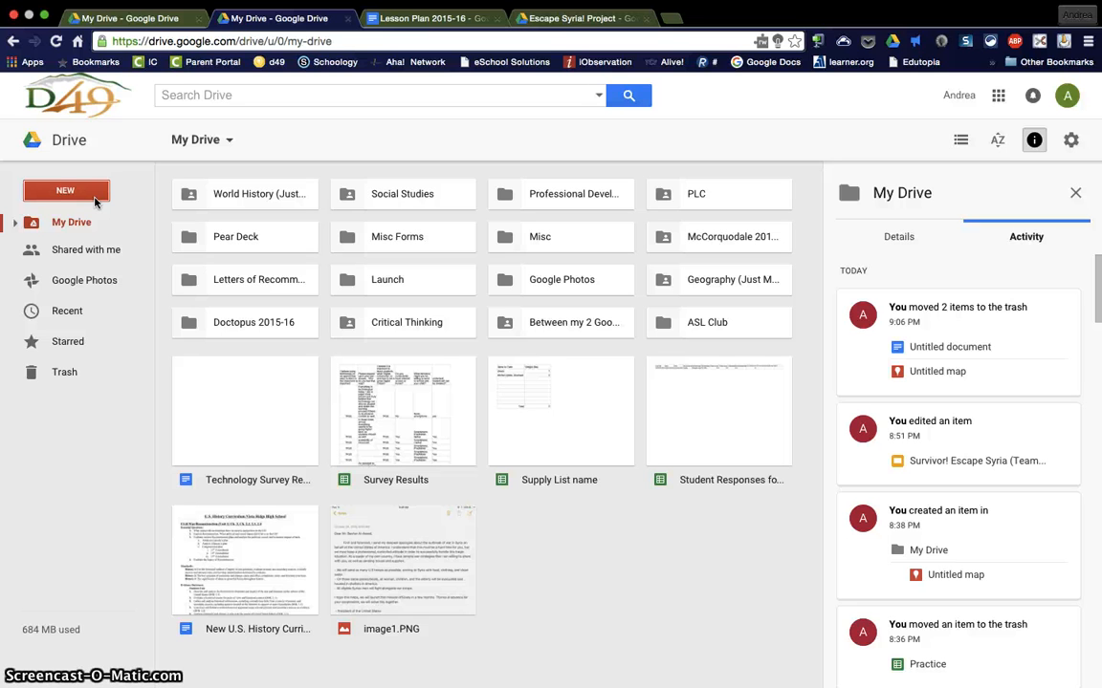
pyautogui.click(88, 194)
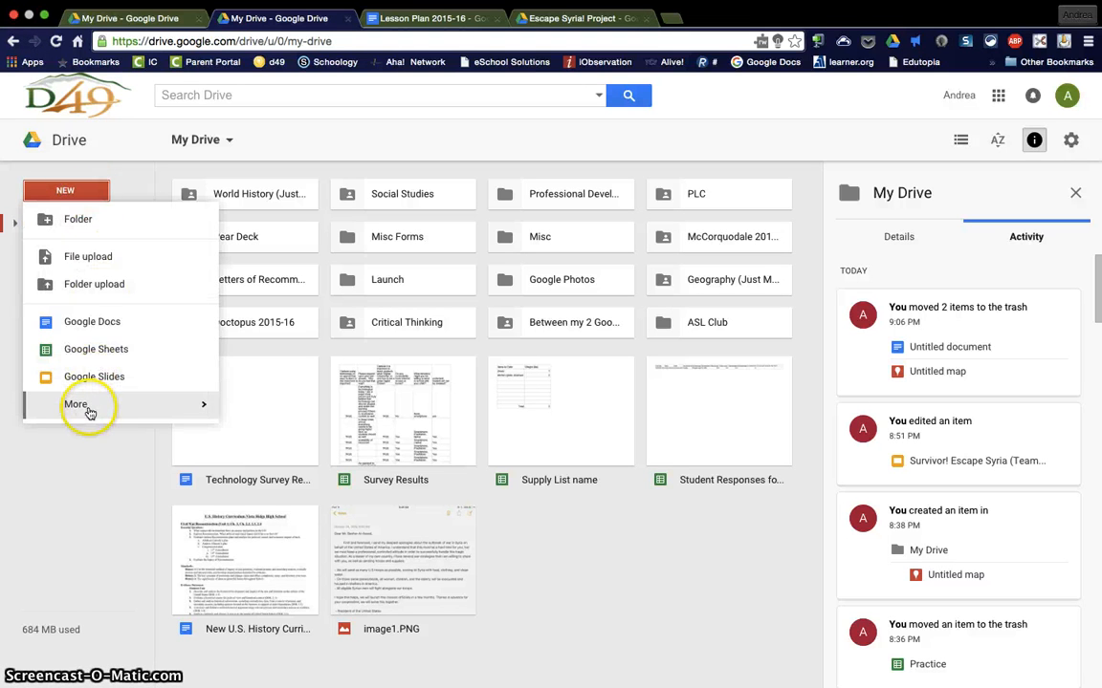
pyautogui.moveTo(91, 413)
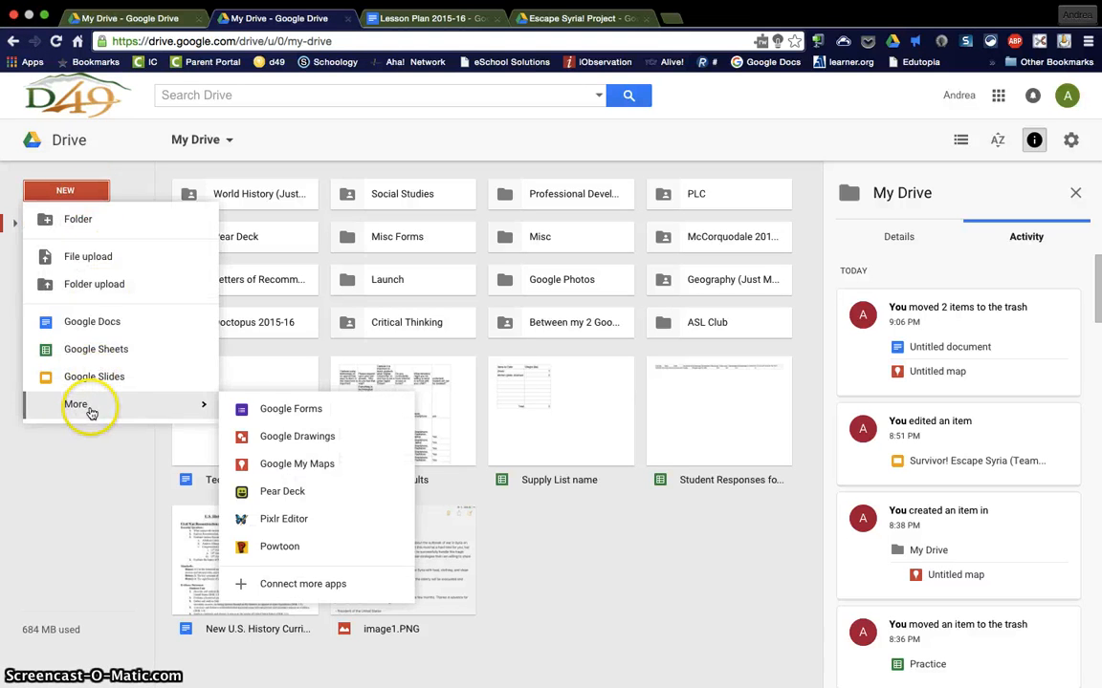
pyautogui.click(272, 464)
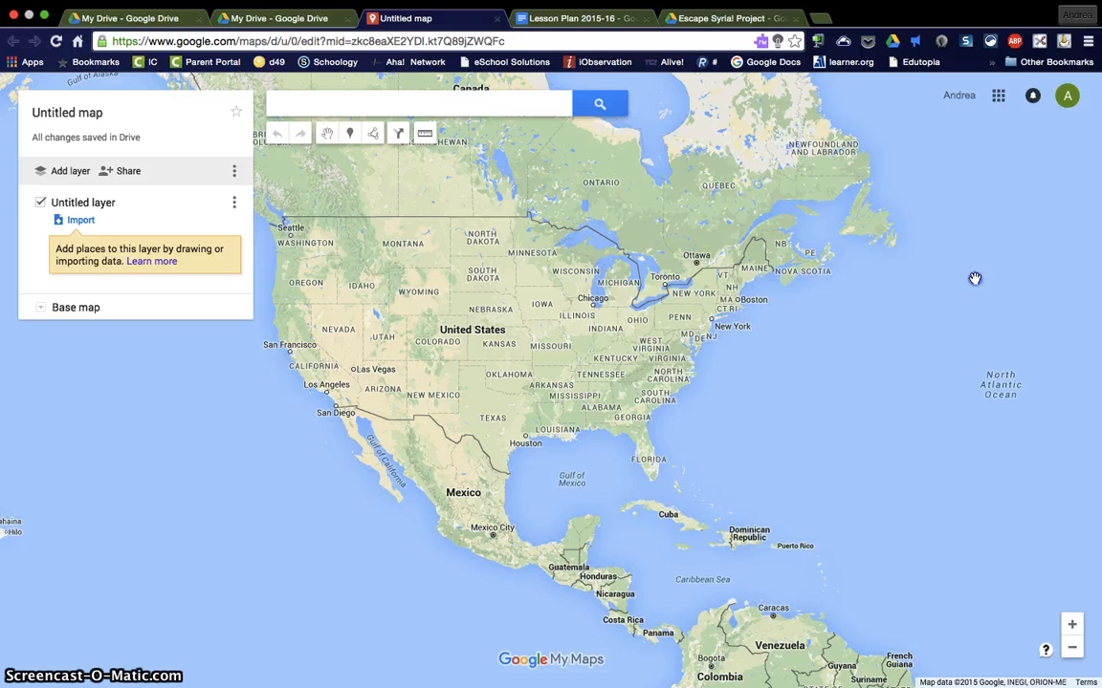
# Step: Rename the untitled layer as Shelter
pyautogui.moveTo(973, 287); pyautogui.dragTo(232, 411)
pyautogui.moveTo(910, 314); pyautogui.dragTo(689, 251)
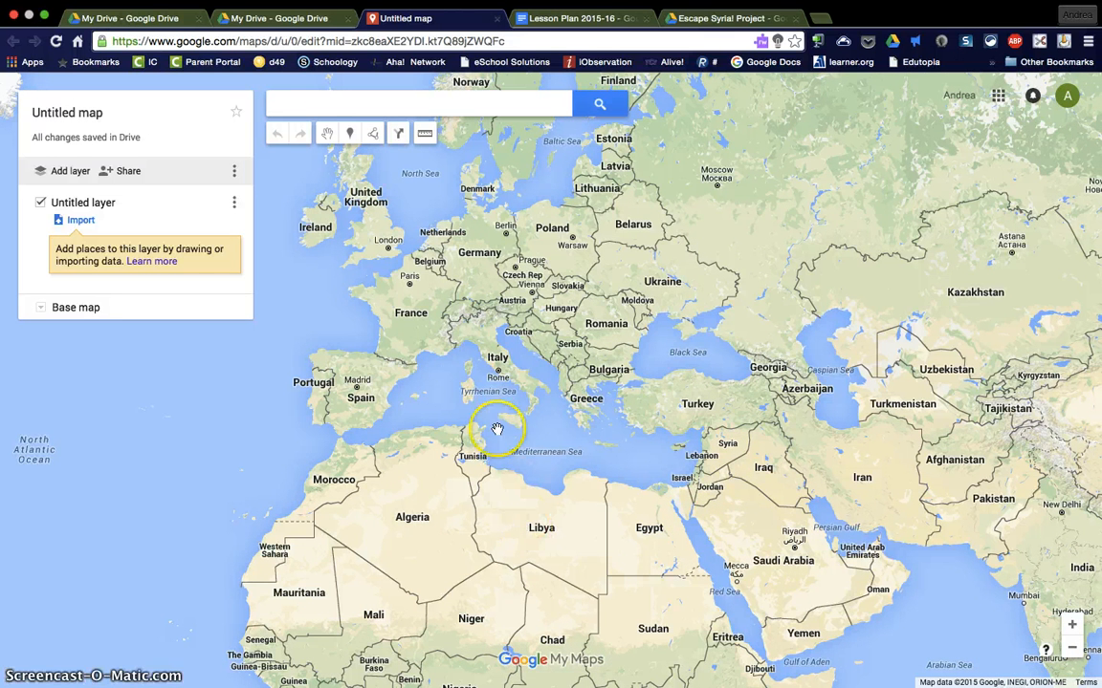
pyautogui.doubleClick(505, 288)
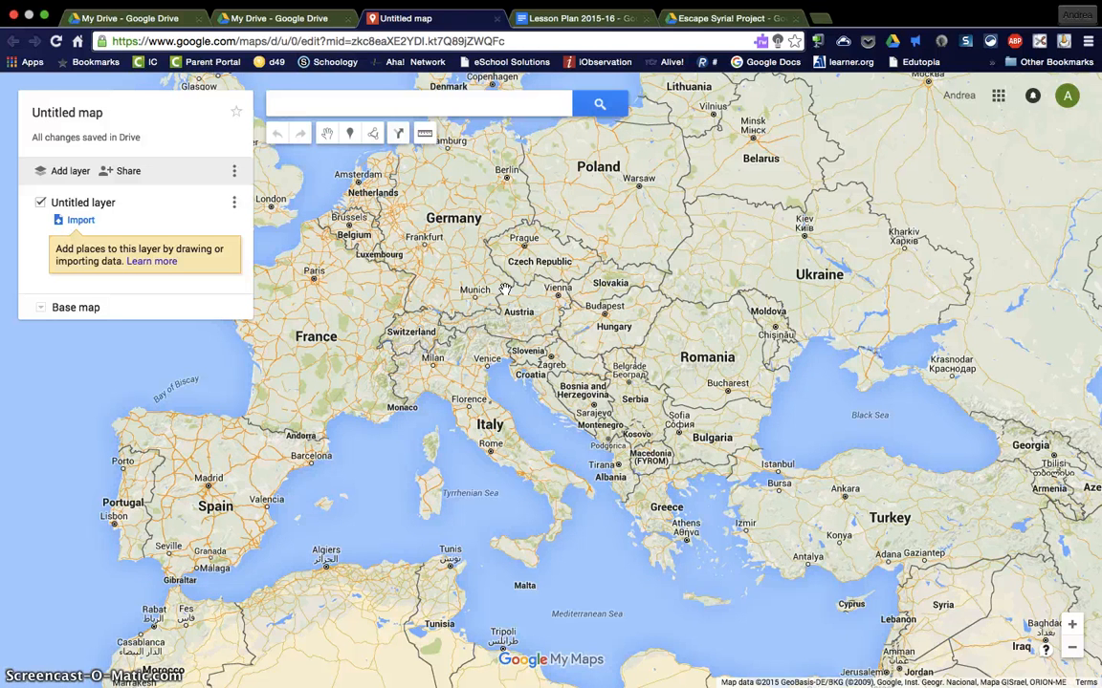
pyautogui.scroll(-2, 507, 279)
pyautogui.scroll(-1, 507, 279)
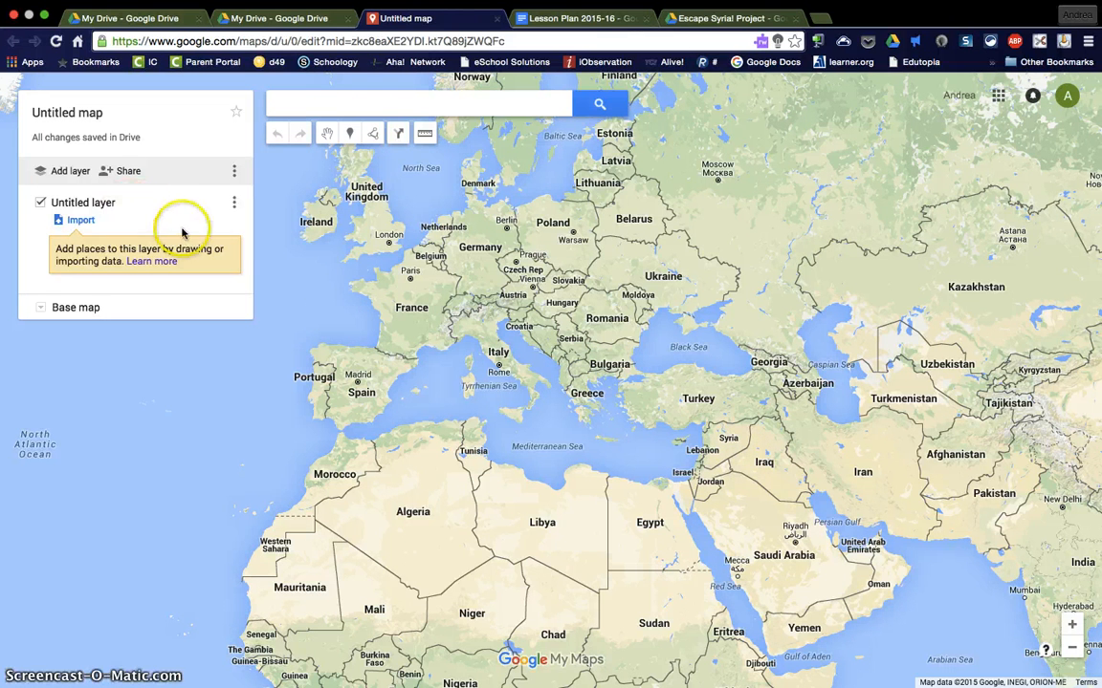
pyautogui.click(82, 204)
pyautogui.rightClick(489, 379)
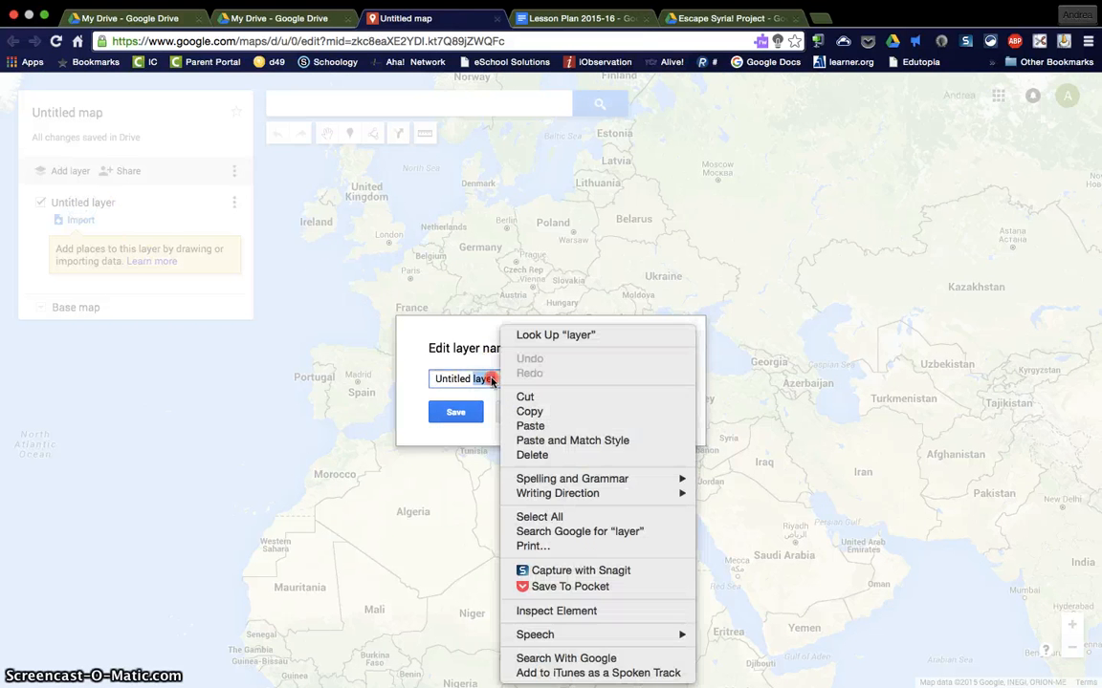
pyautogui.click(431, 377)
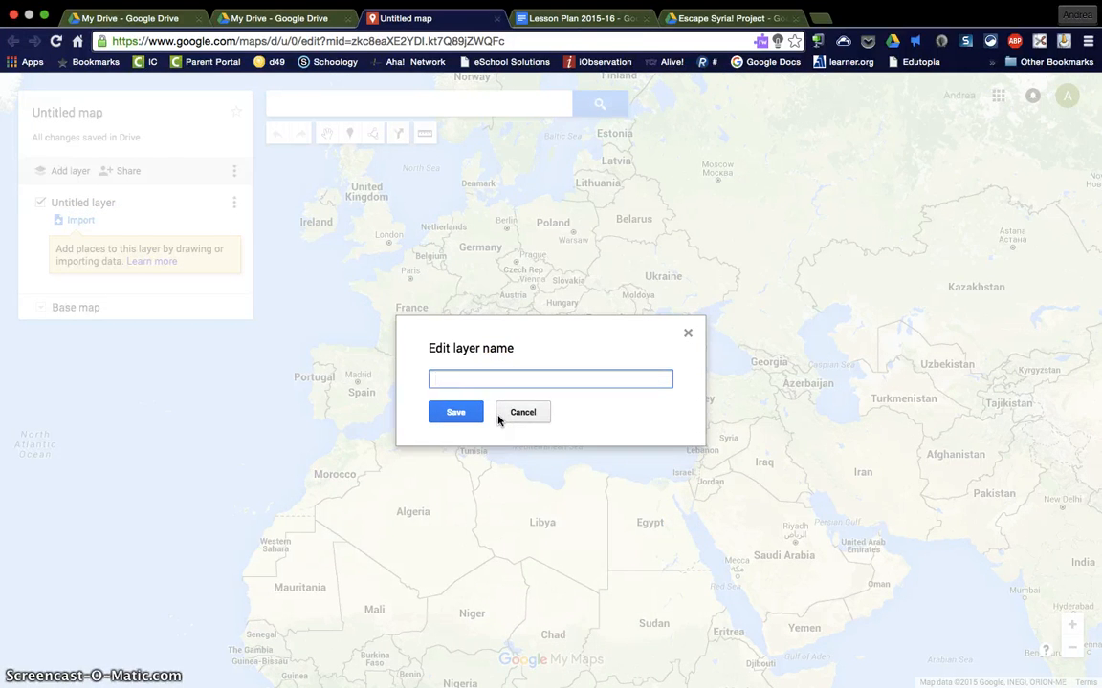
pyautogui.write('Shelter')
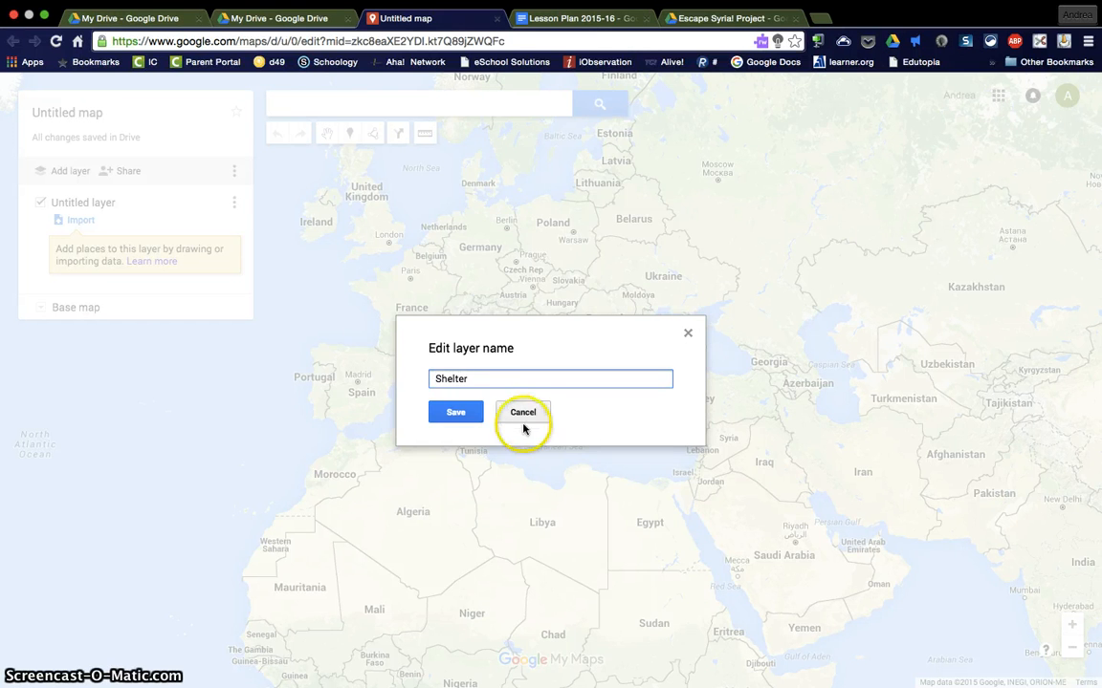
pyautogui.click(480, 412)
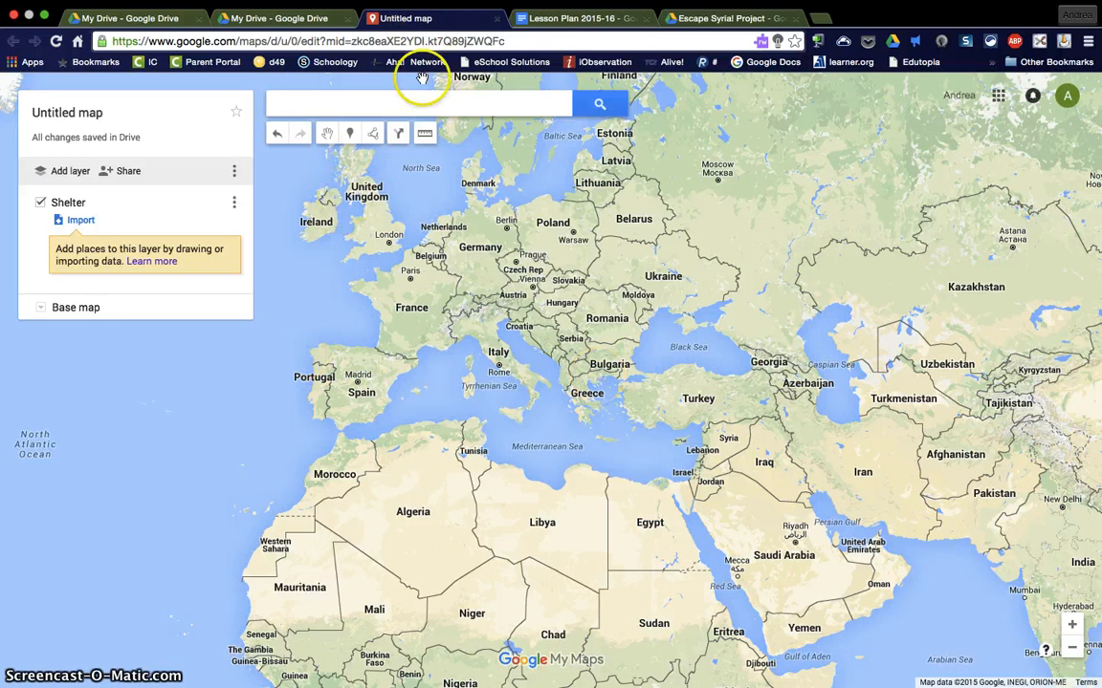
# Step: Search the map for IKEA locations around Europe and the Middle East
pyautogui.click(421, 105)
pyautogui.write('I')
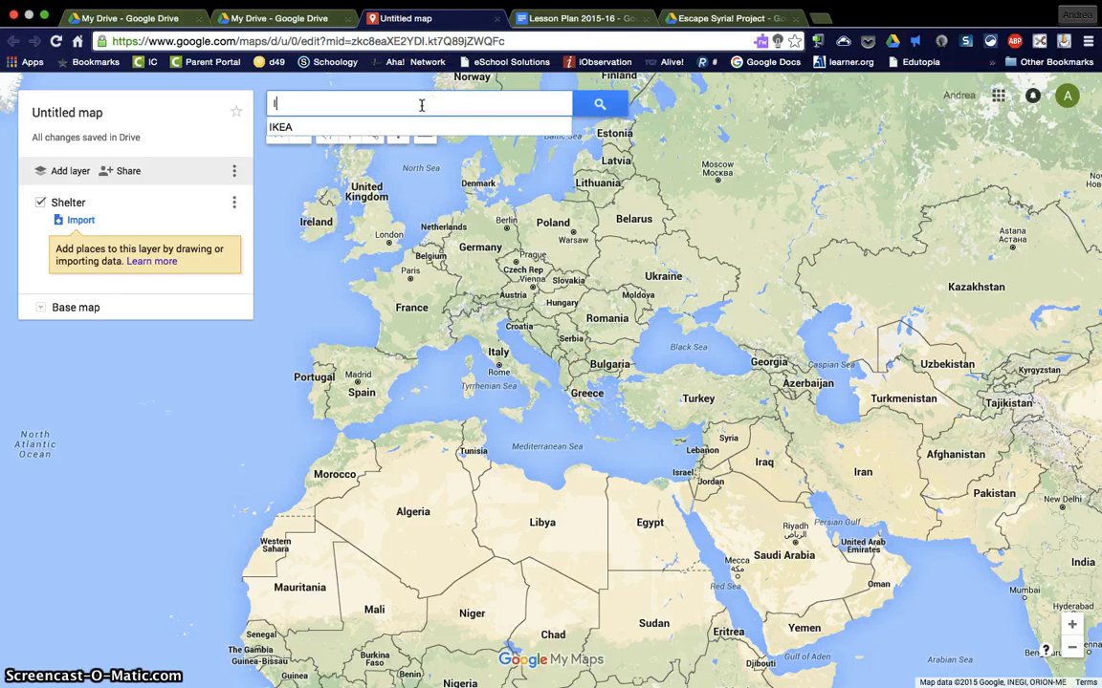
pyautogui.write('KEA')
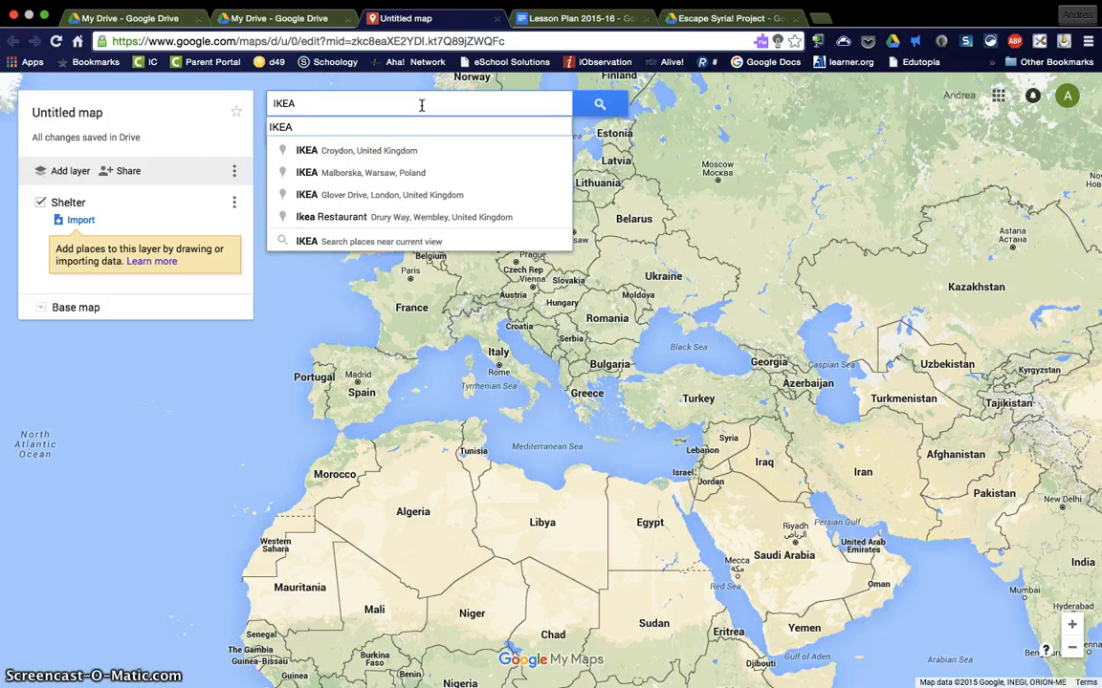
pyautogui.press('Return')
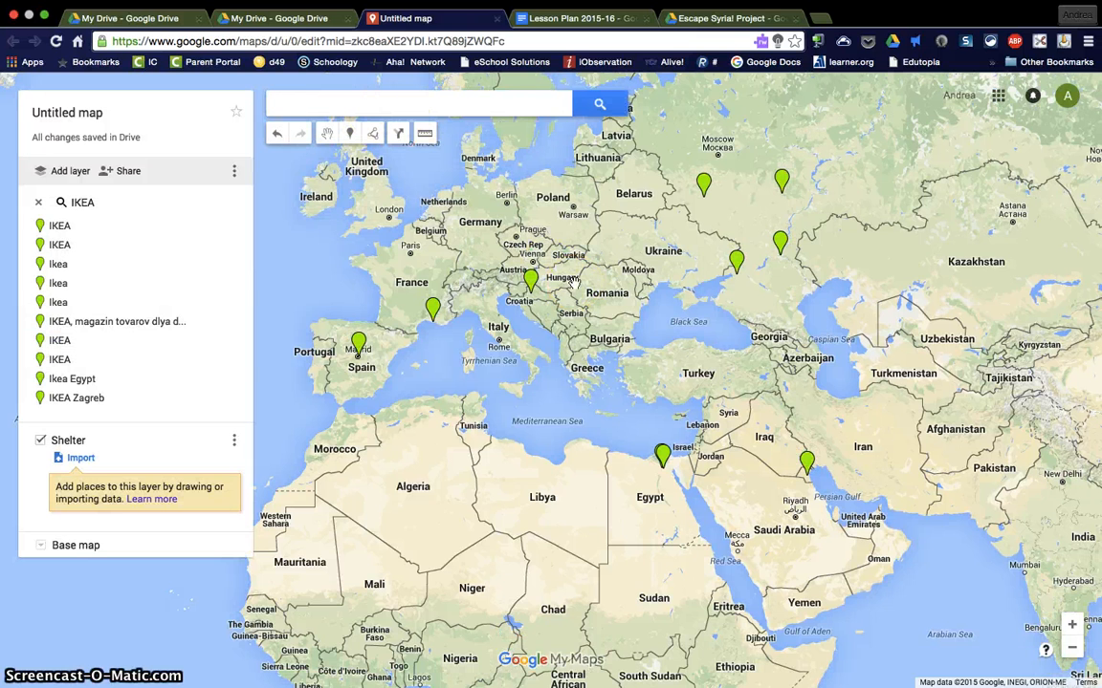
# Step: Add the New Cairo City IKEA and the Ikea Egypt search results to the Shelter layer
pyautogui.click(662, 455)
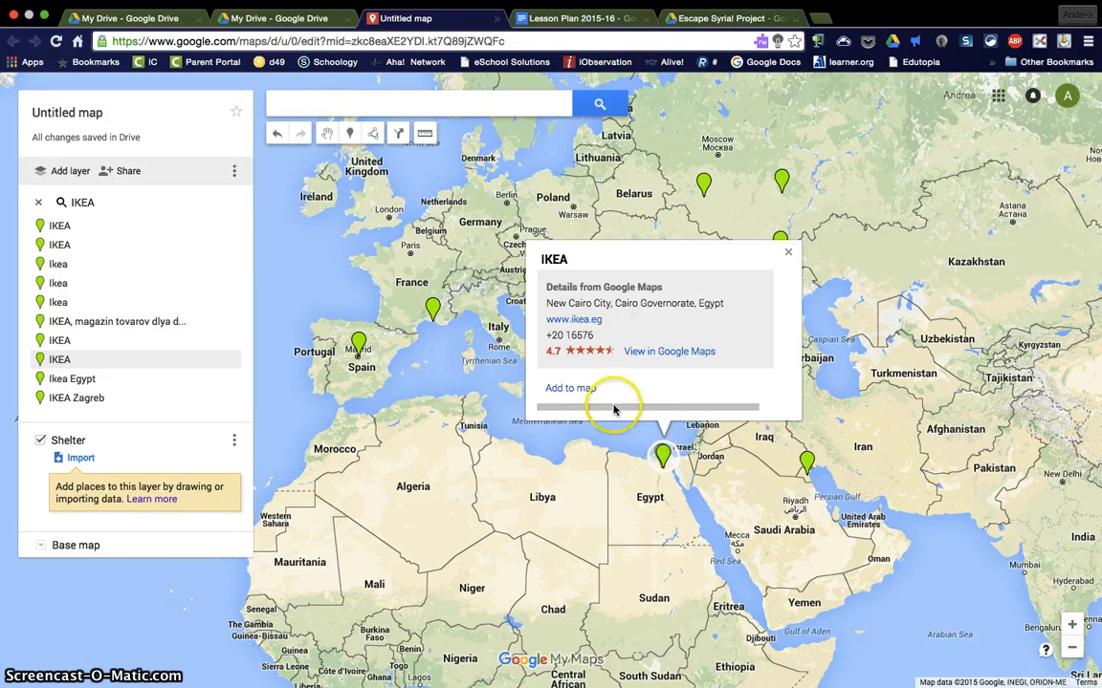
pyautogui.click(572, 388)
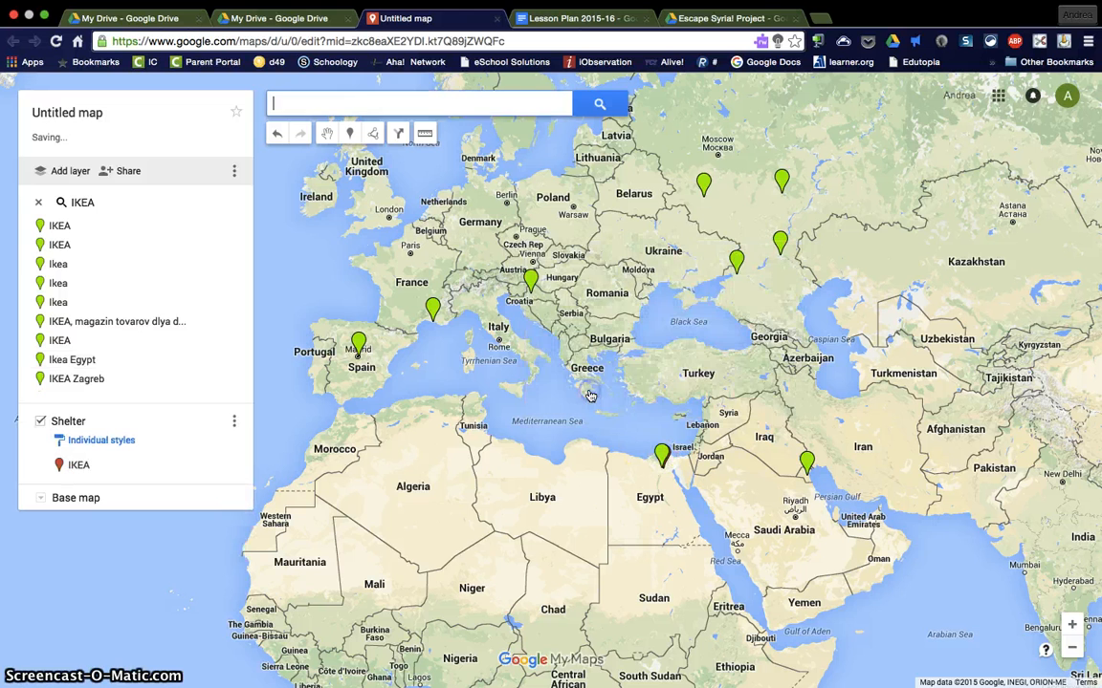
pyautogui.click(662, 455)
pyautogui.click(581, 389)
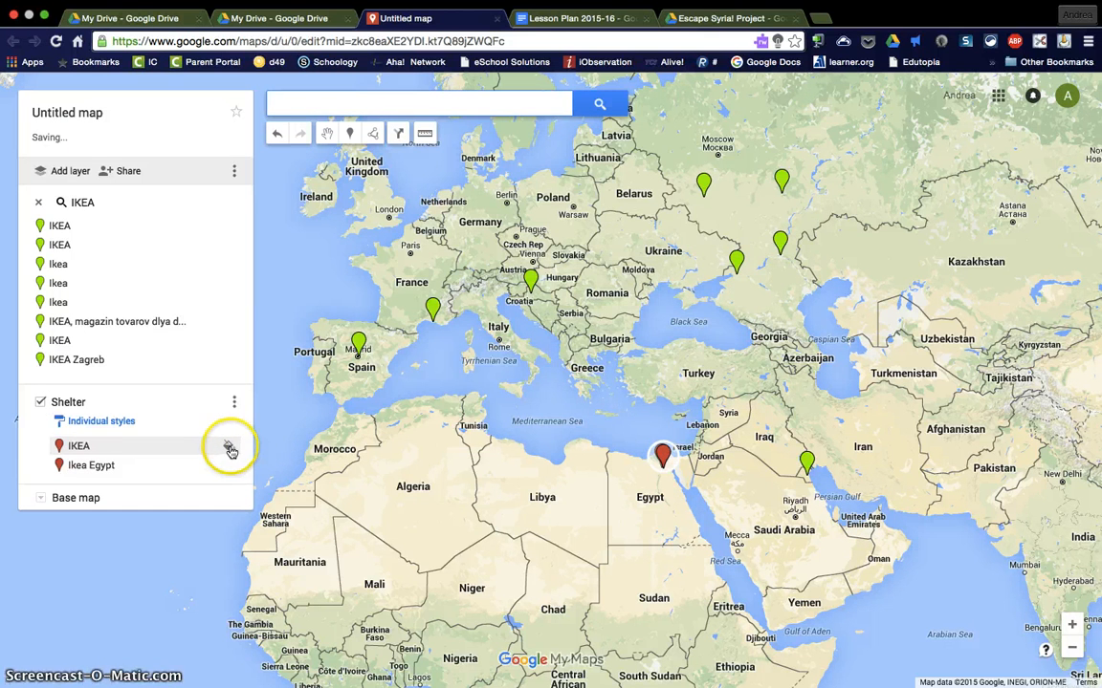
# Step: Change the IKEA marker in the Shelter layer to the house icon from Facilities and services
pyautogui.click(230, 450)
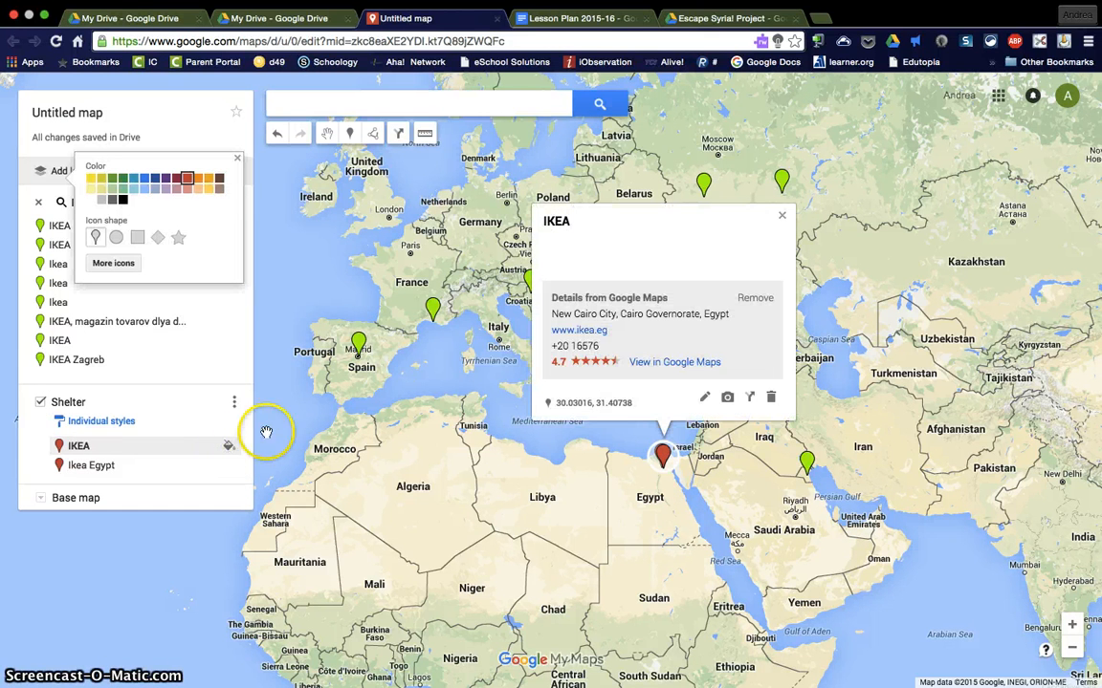
pyautogui.click(113, 262)
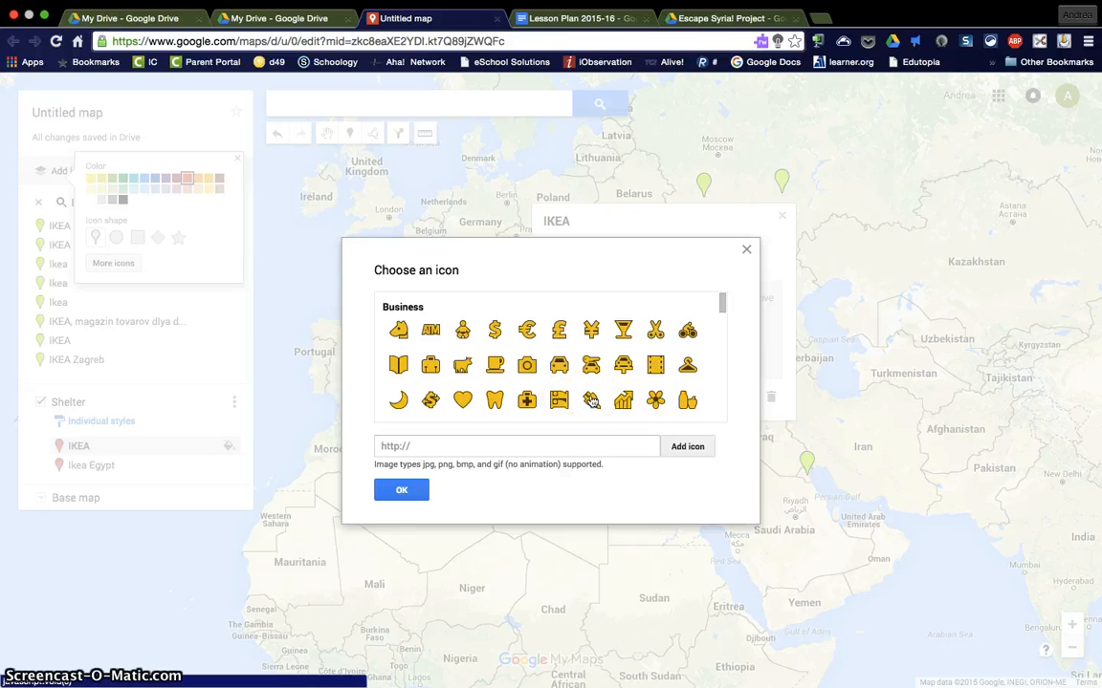
pyautogui.scroll(-2, 591, 400)
pyautogui.scroll(-10, 591, 400)
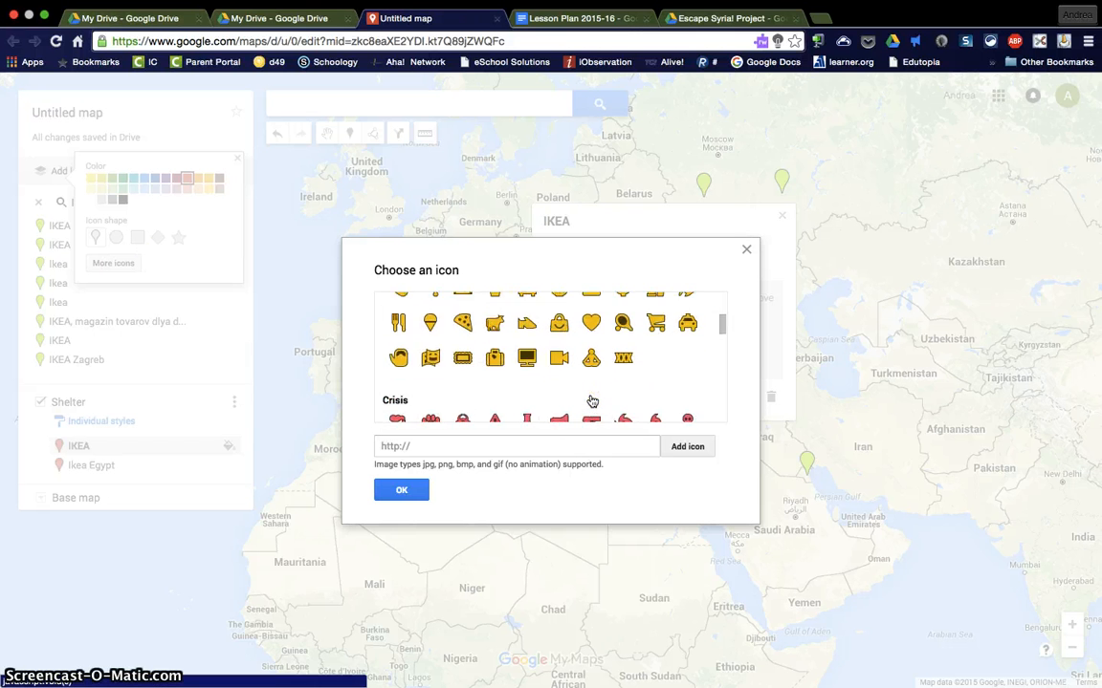
pyautogui.scroll(-3, 592, 401)
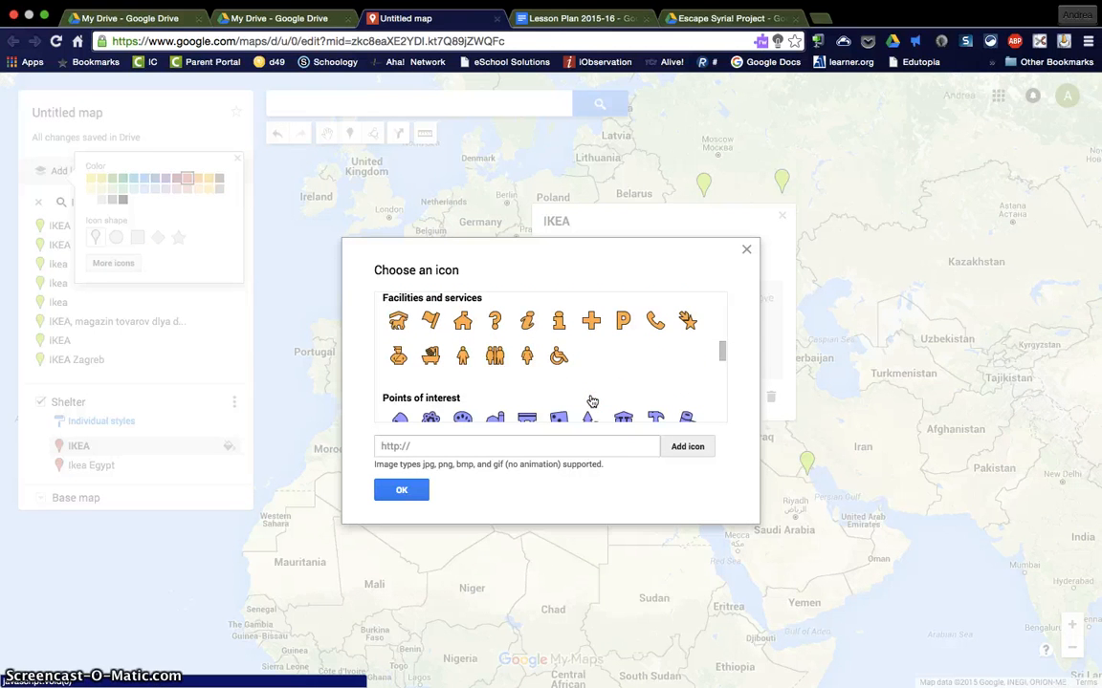
pyautogui.click(462, 320)
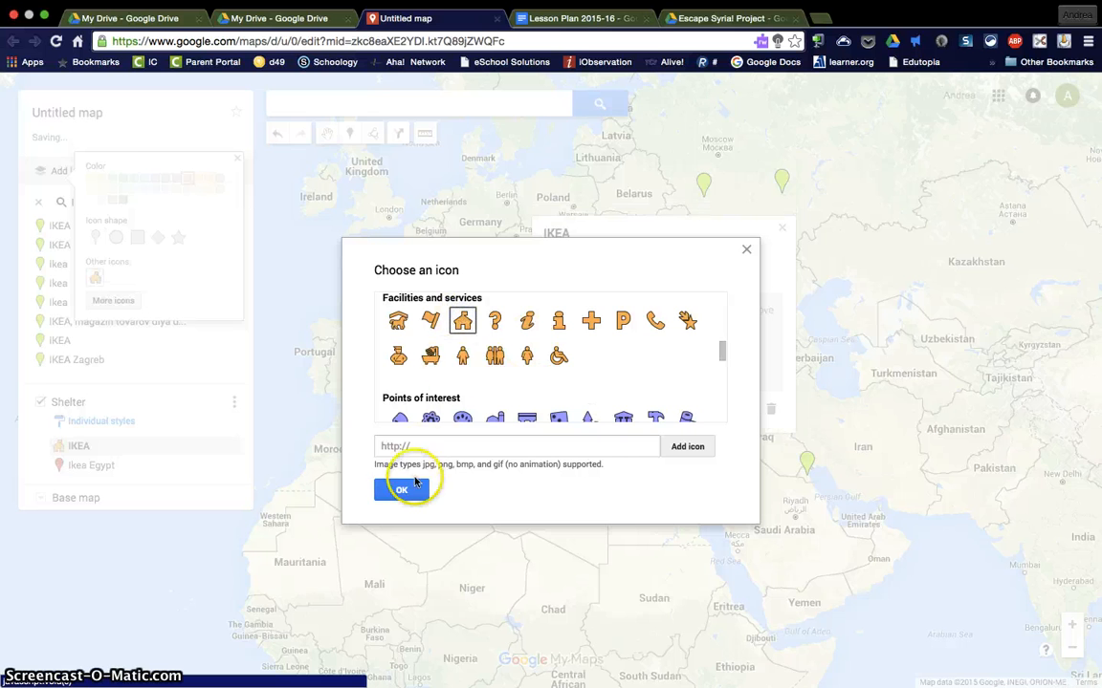
pyautogui.click(401, 488)
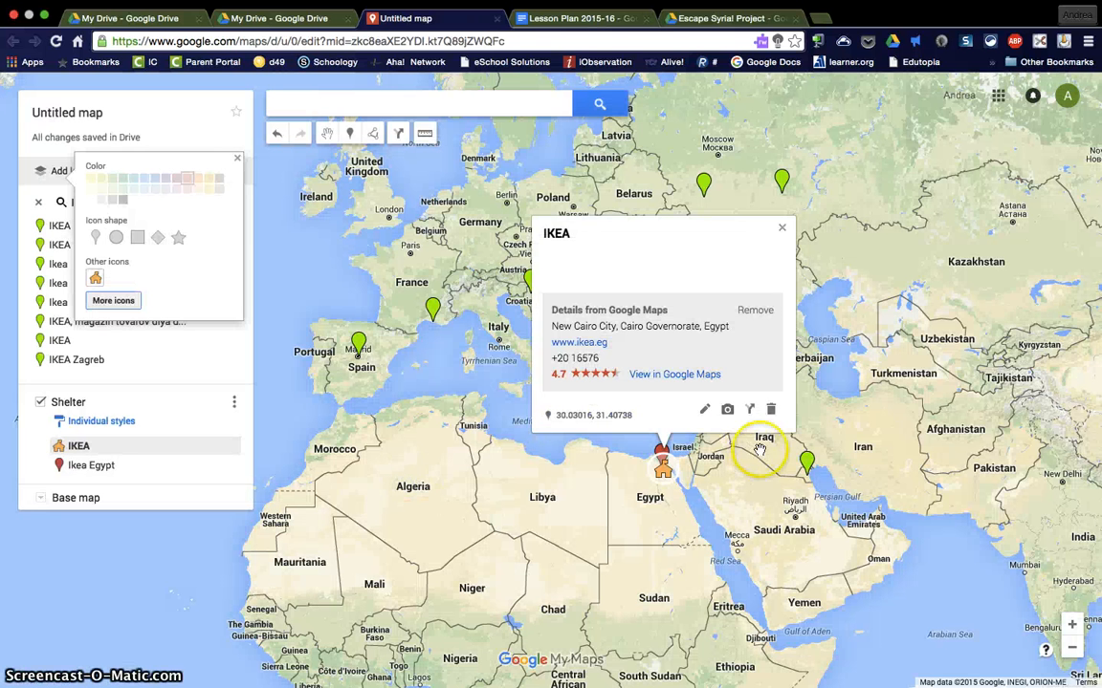
pyautogui.click(781, 228)
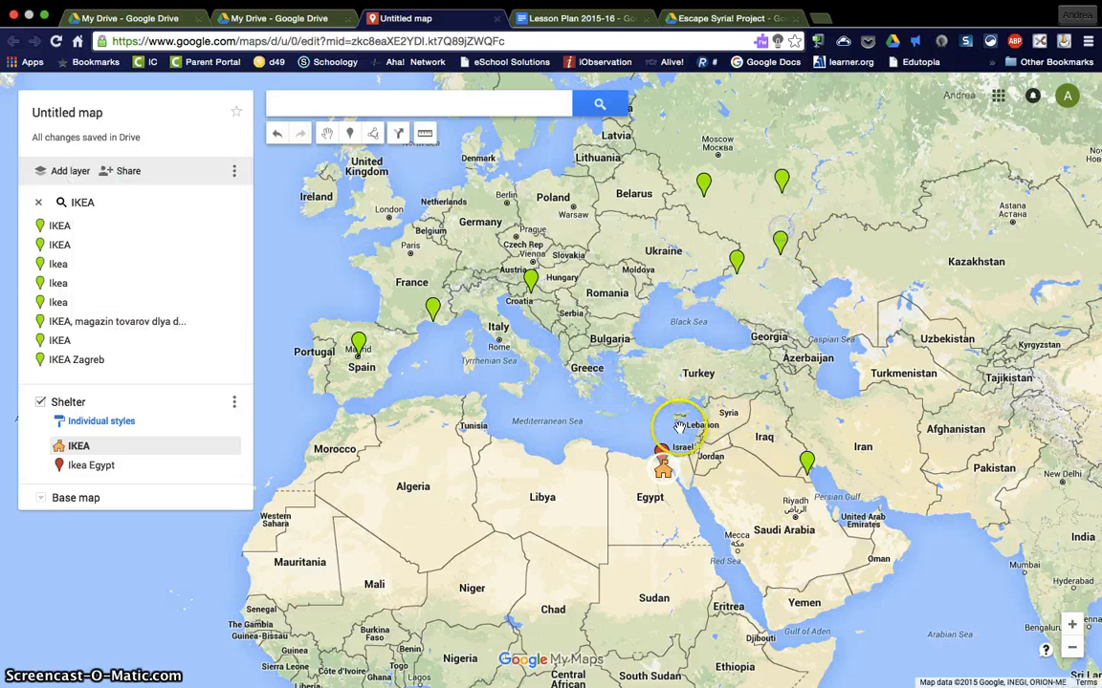
# Step: Give the Ikea Egypt marker the same house icon and clear the IKEA search results from the map
pyautogui.click(662, 453)
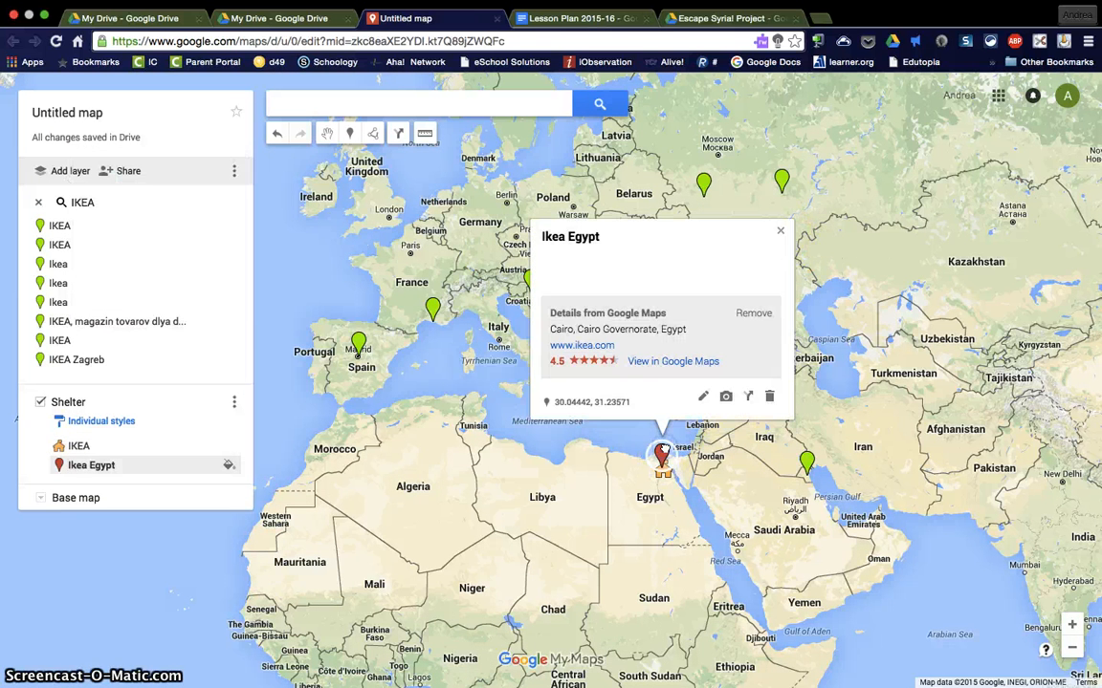
pyautogui.click(226, 464)
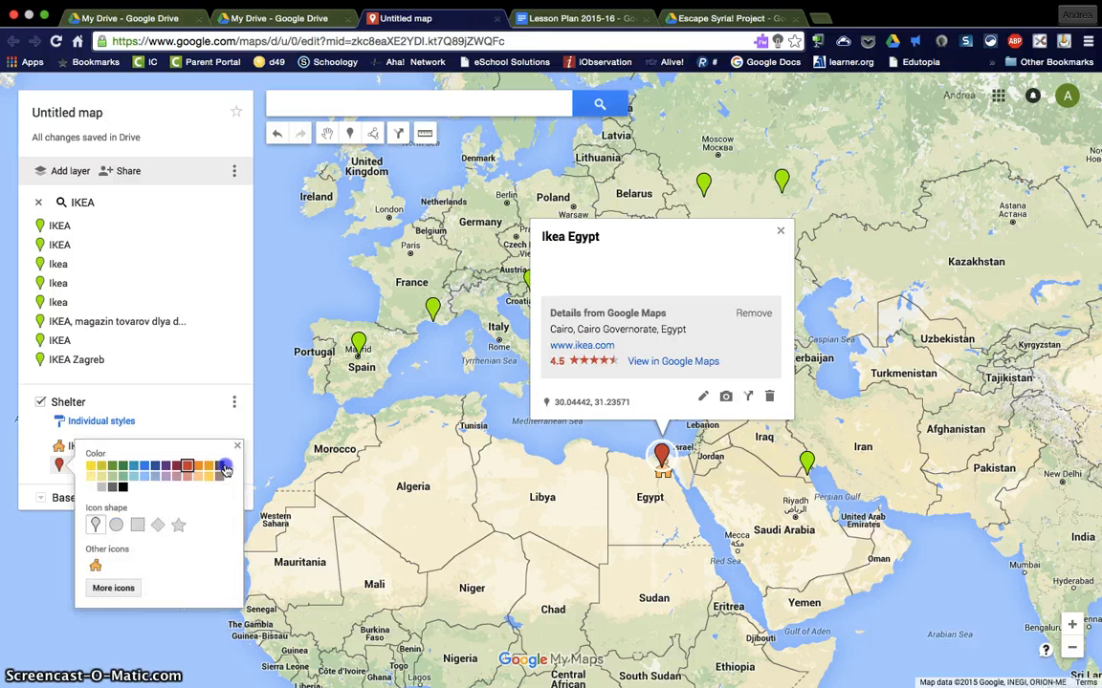
pyautogui.click(95, 567)
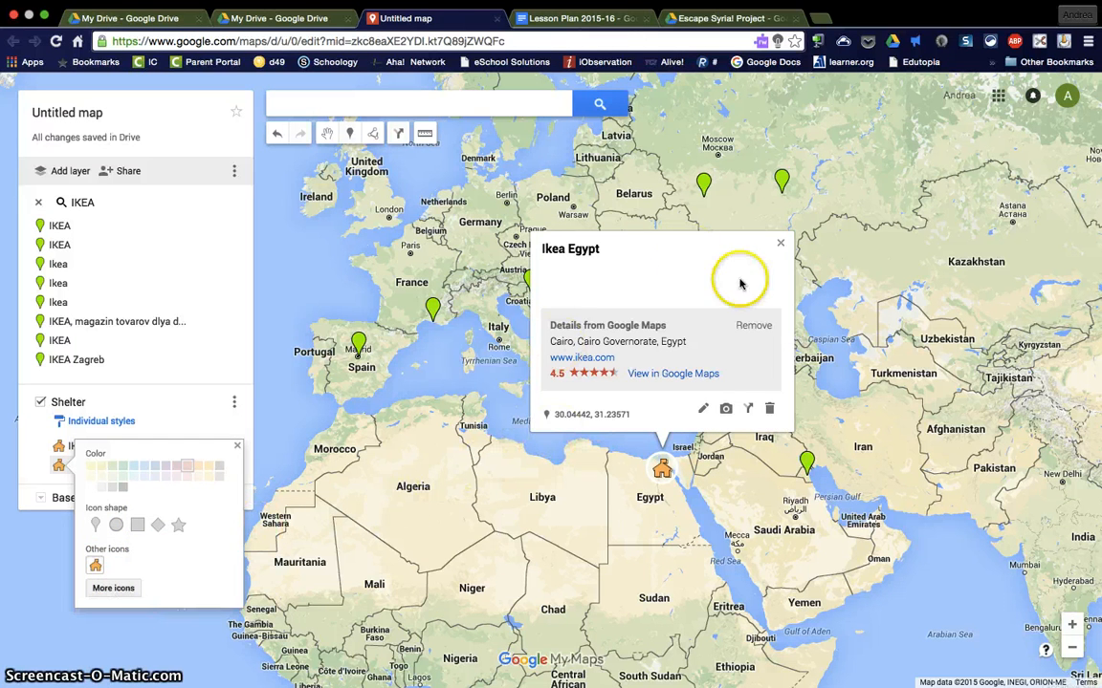
pyautogui.click(784, 245)
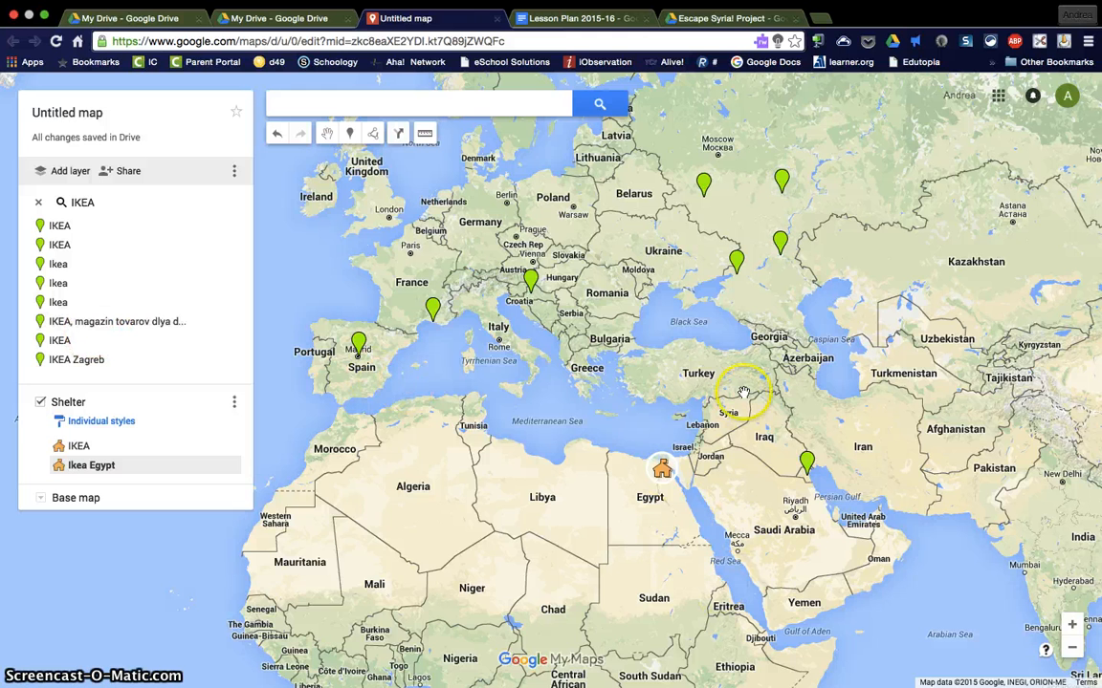
pyautogui.click(38, 203)
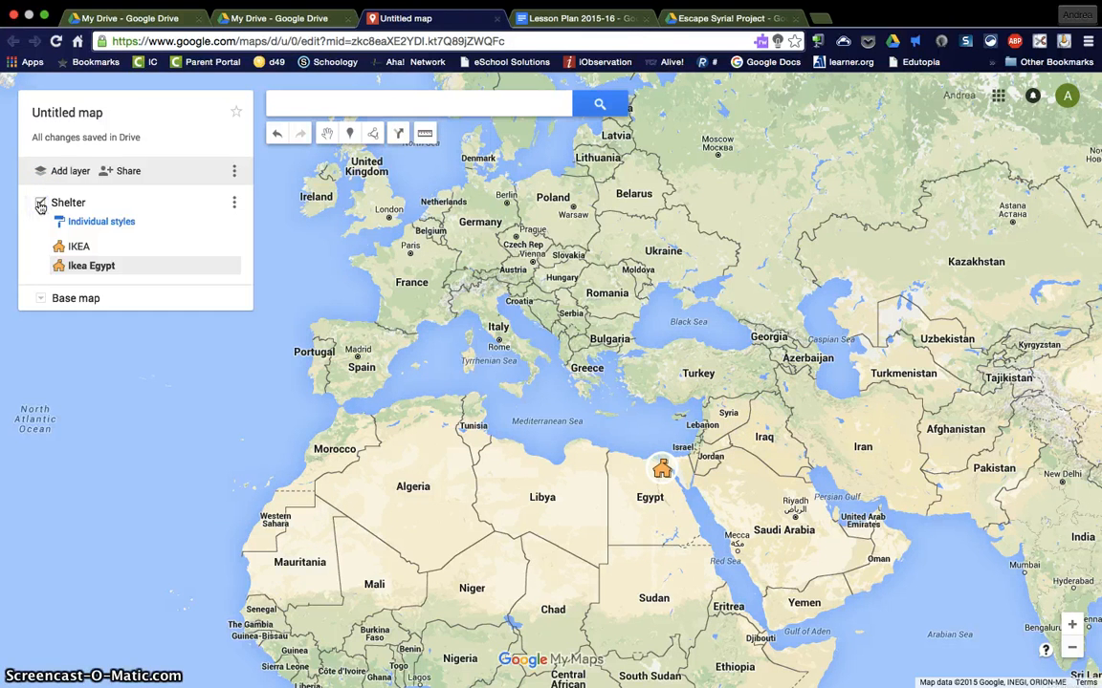
# Step: Add a new layer to the map and name it Supplies
pyautogui.click(59, 171)
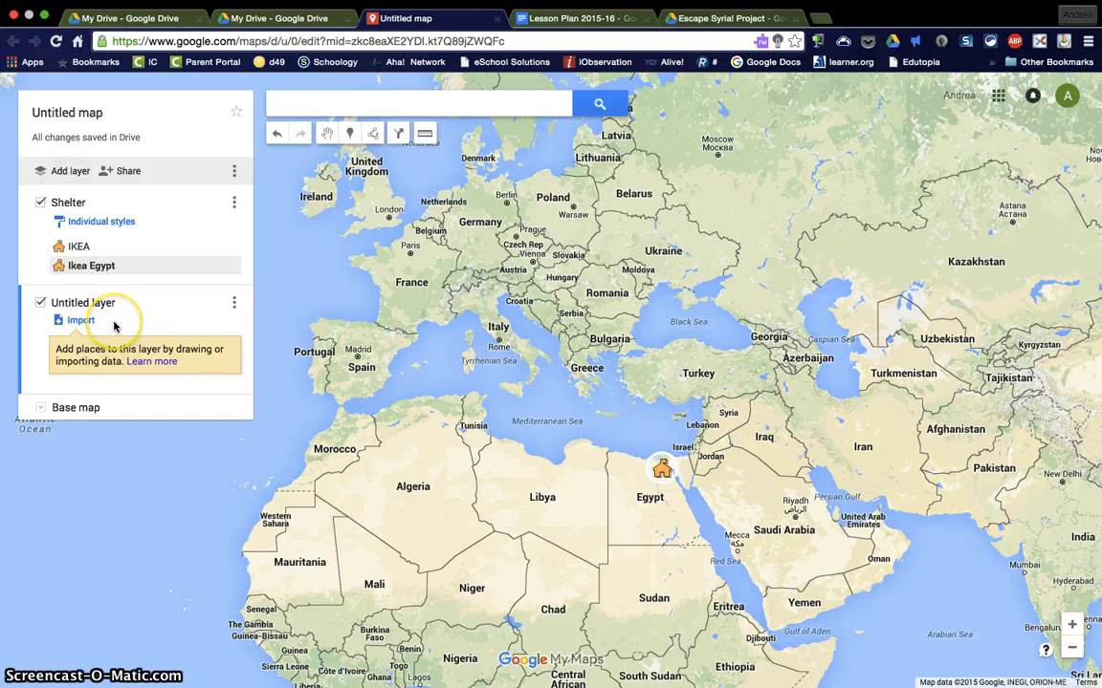
pyautogui.click(101, 303)
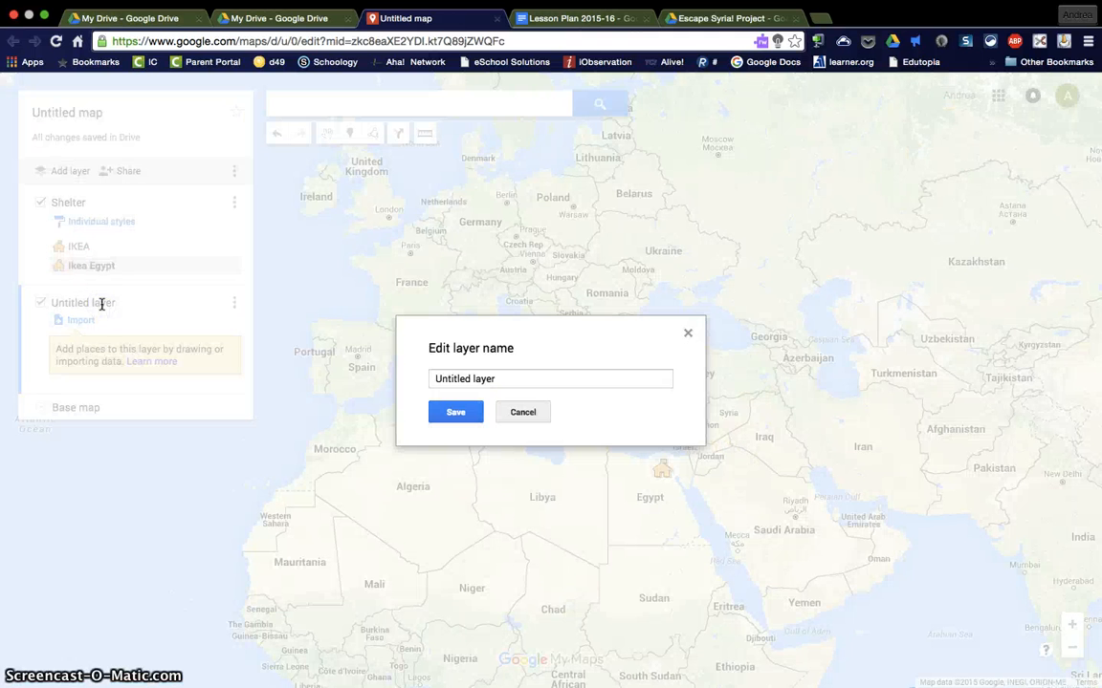
pyautogui.moveTo(499, 376); pyautogui.dragTo(382, 371)
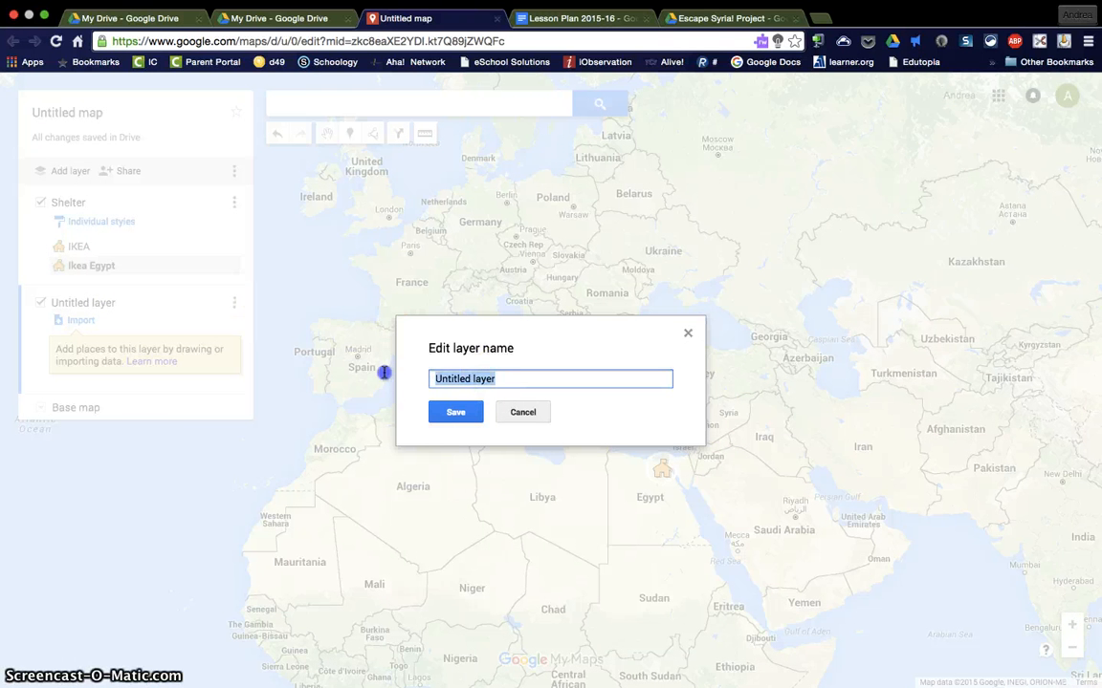
pyautogui.write('Supplie')
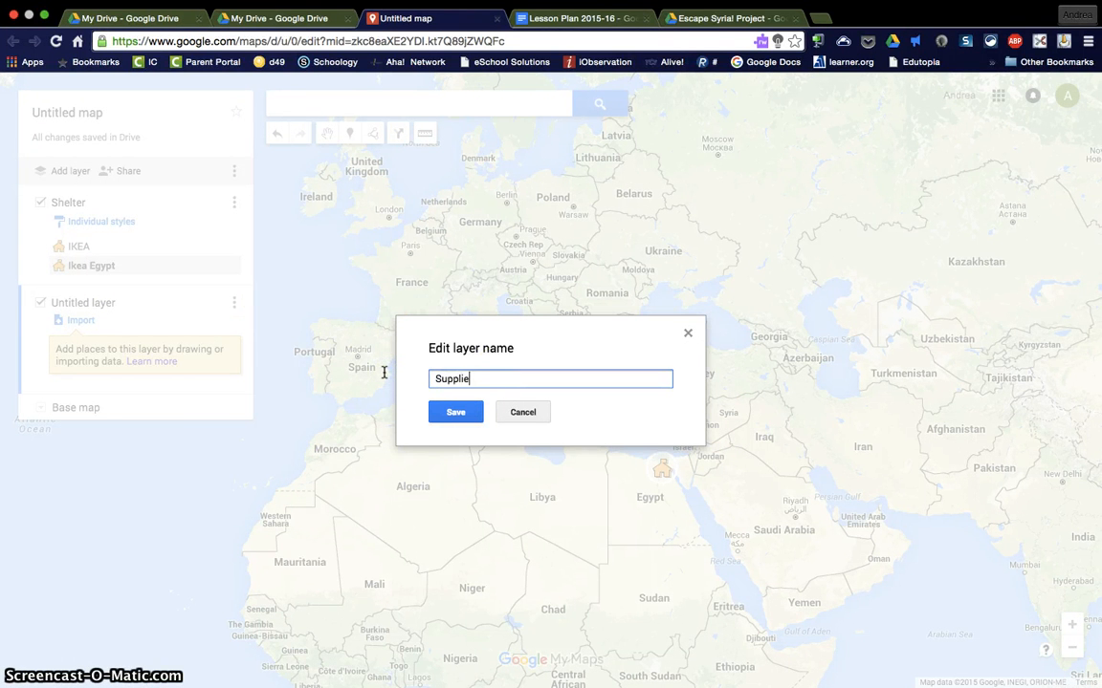
pyautogui.write('s')
pyautogui.click(455, 412)
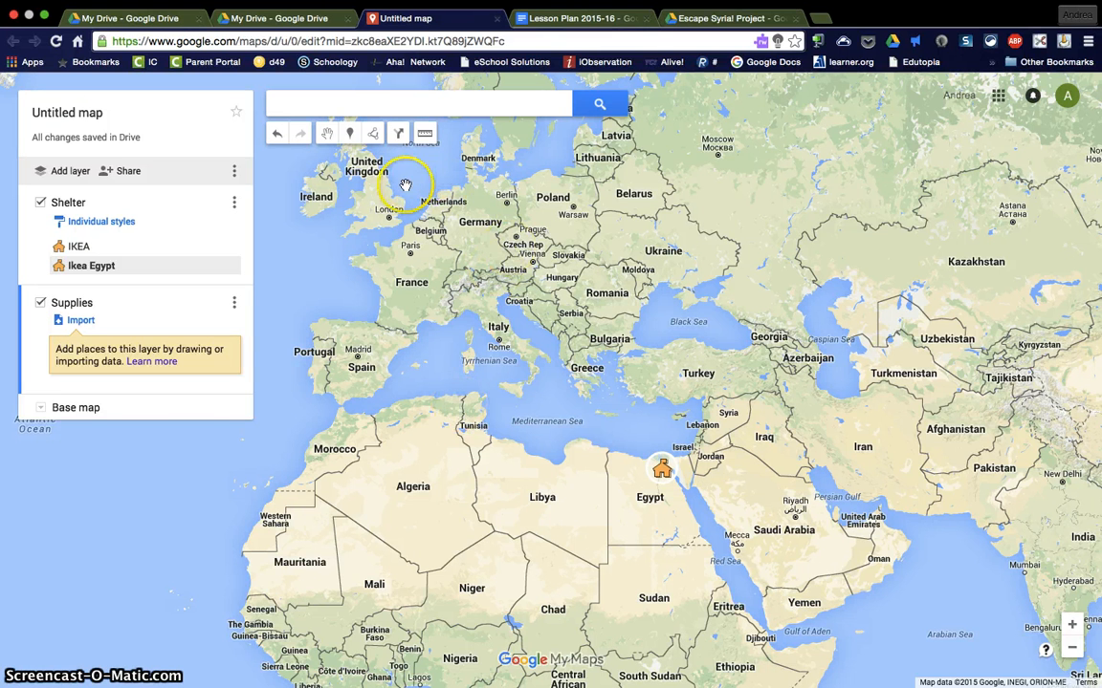
# Step: Place a marker in northern Syria titled "Supplies 1" with the description "Canned goods and blankets on this stop"
pyautogui.click(351, 136)
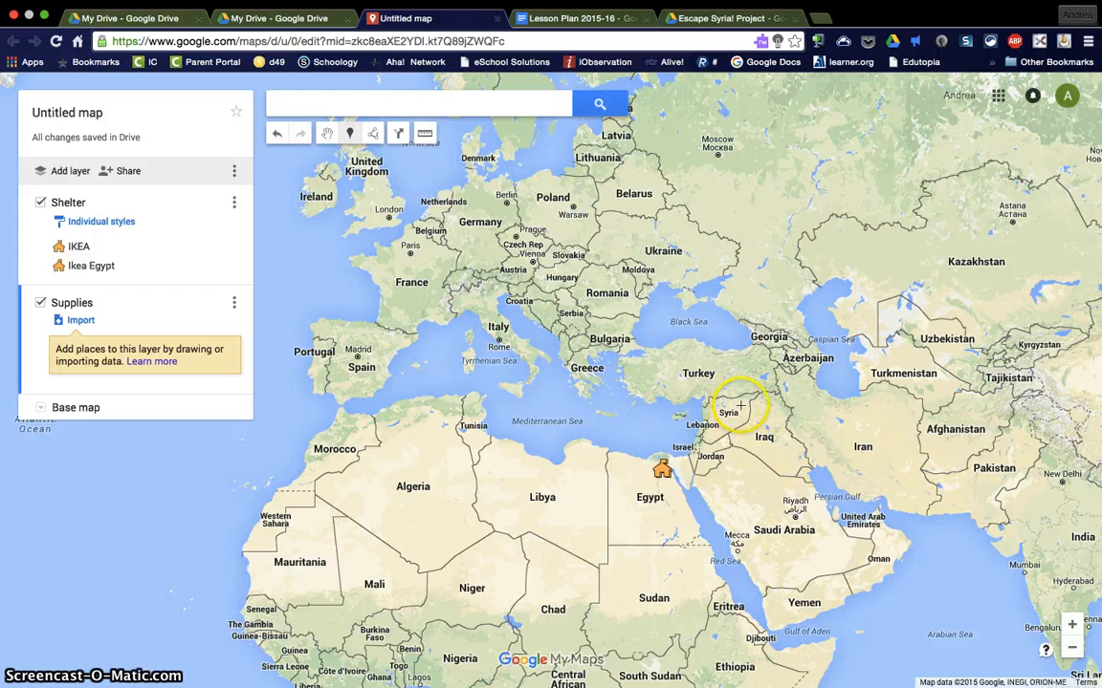
pyautogui.click(734, 406)
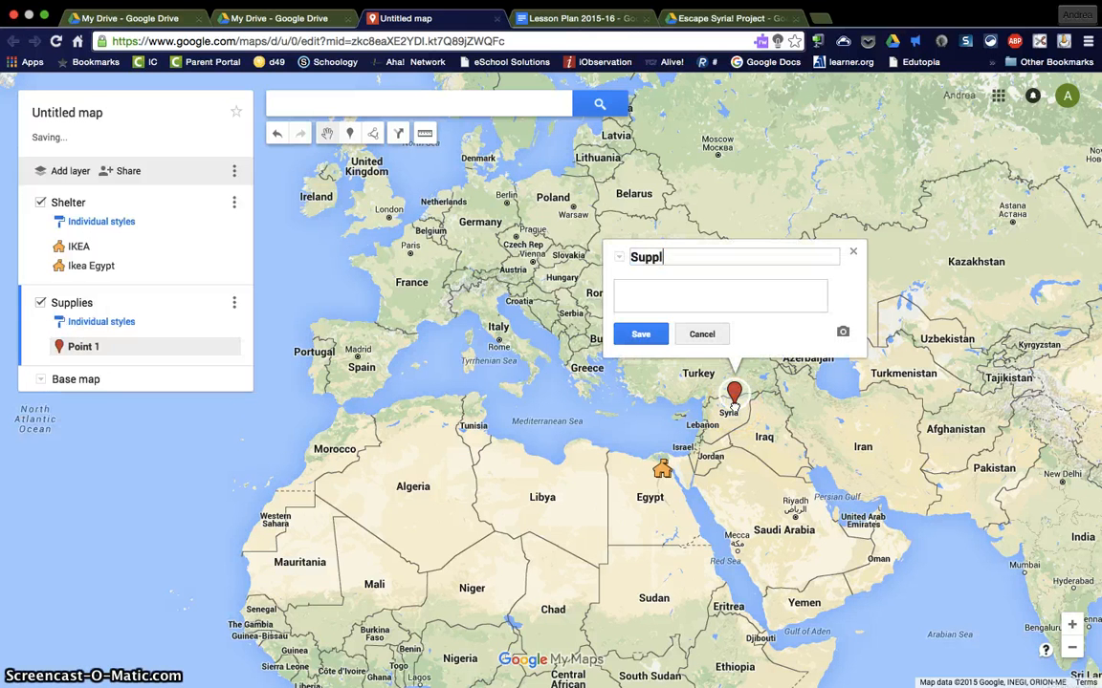
pyautogui.write('Supplies 1')
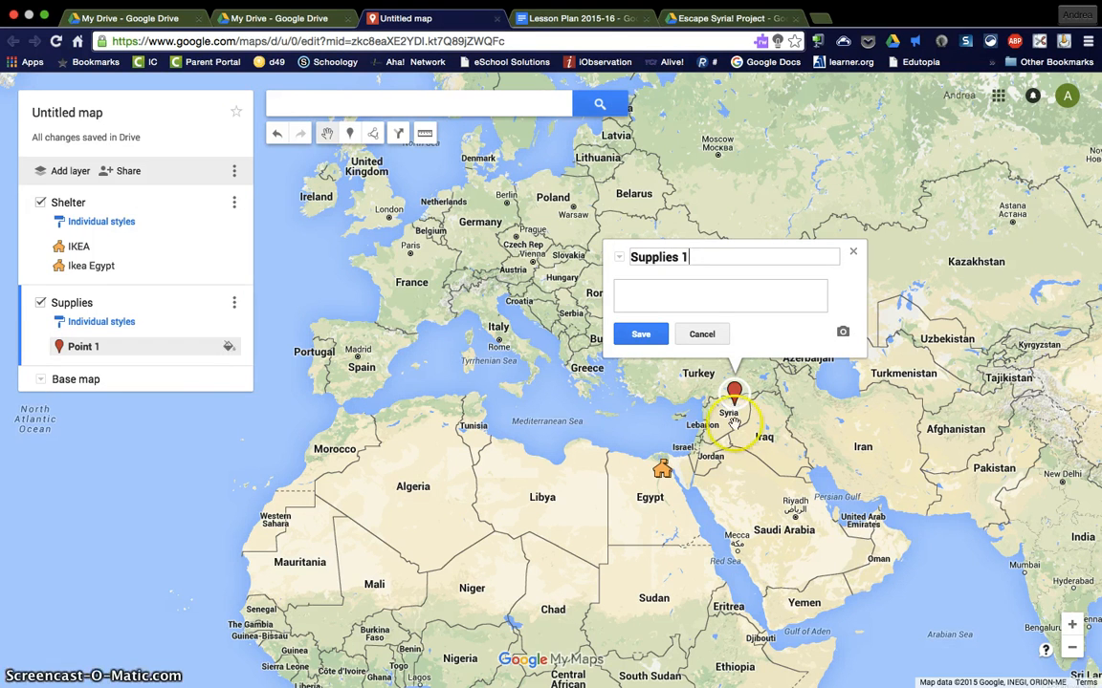
pyautogui.click(695, 293)
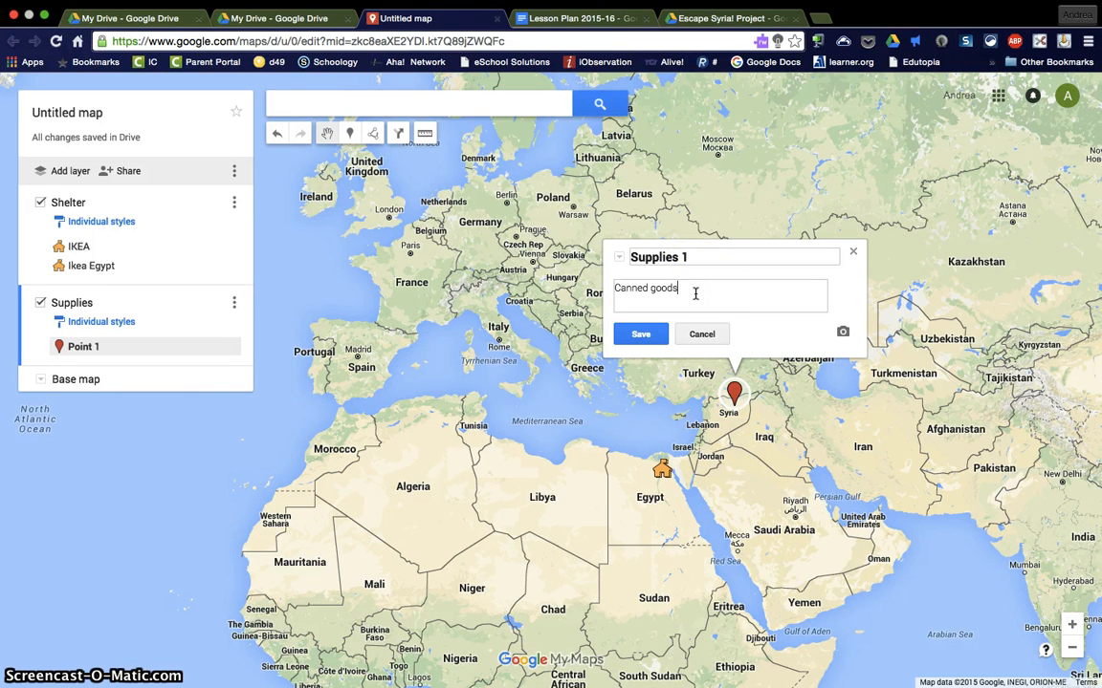
pyautogui.write('Canned goods ad')
pyautogui.write('d blankets on this t')
pyautogui.click(638, 334)
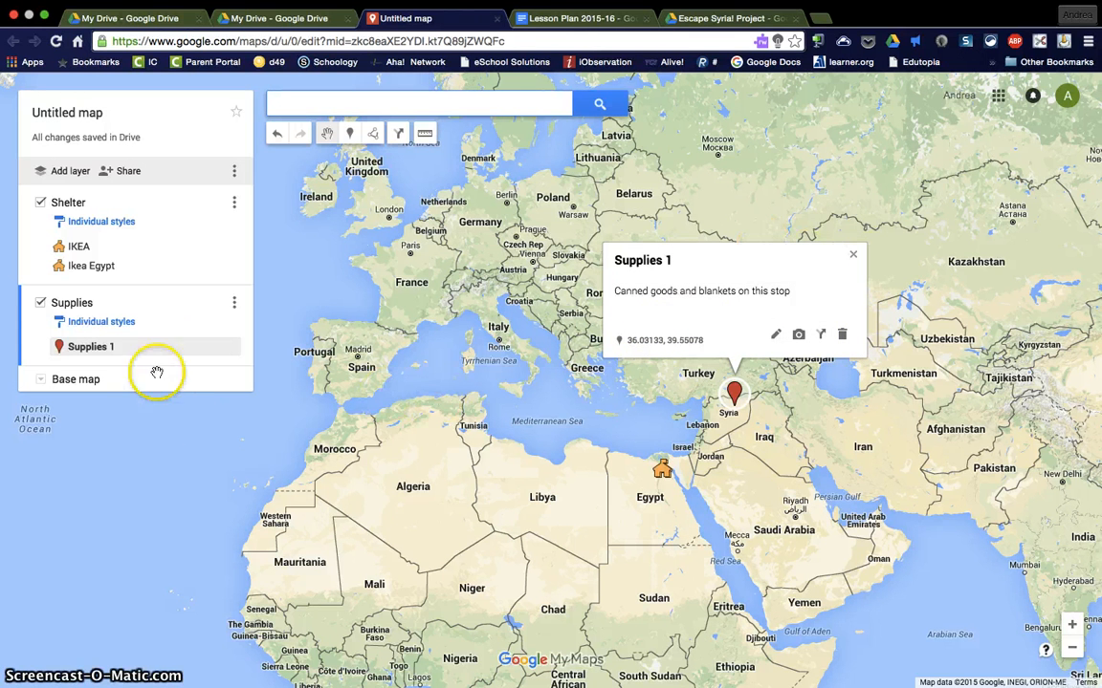
# Step: Change the Supplies 1 marker to the flag icon from Points of interest and close its info window
pyautogui.click(227, 347)
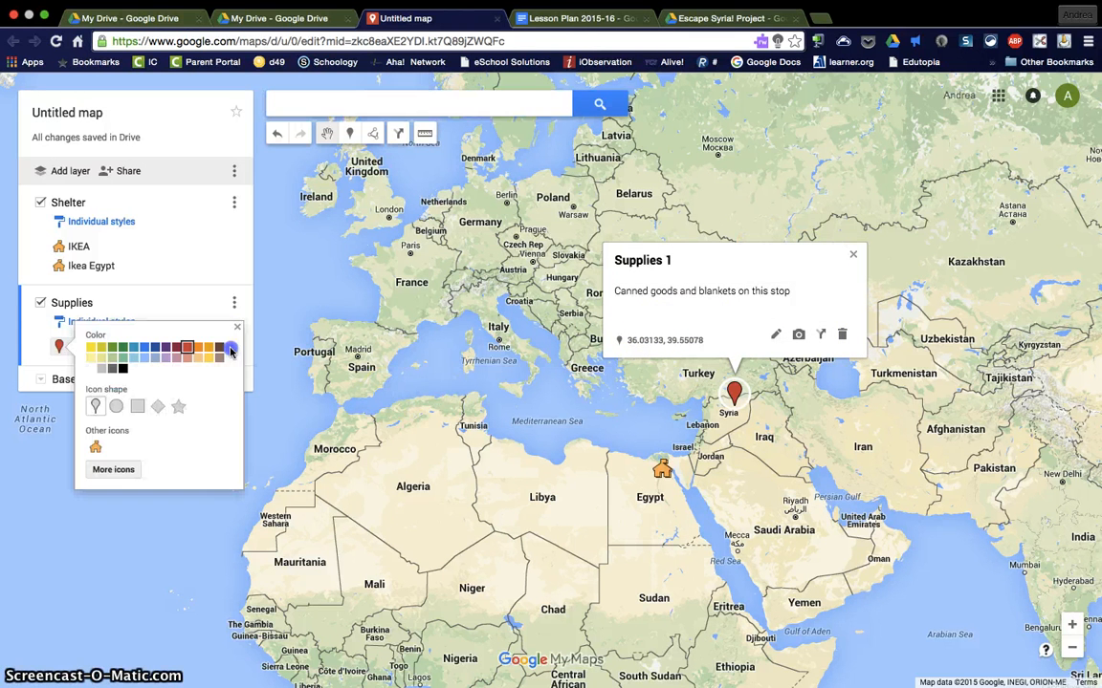
pyautogui.click(114, 468)
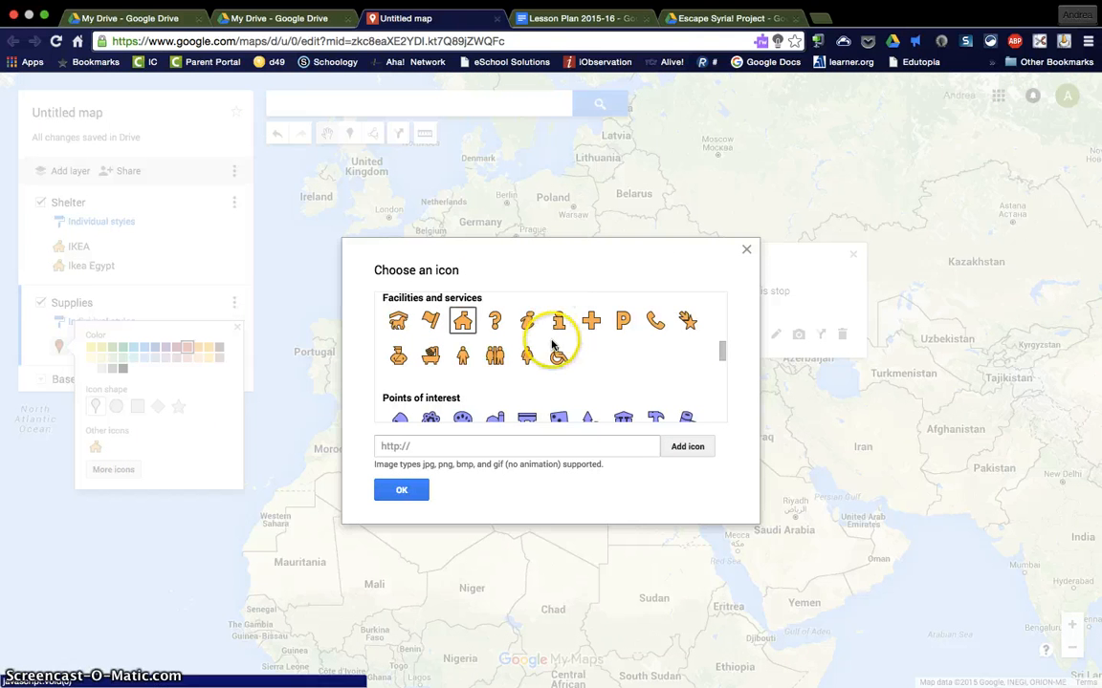
pyautogui.scroll(-2, 501, 387)
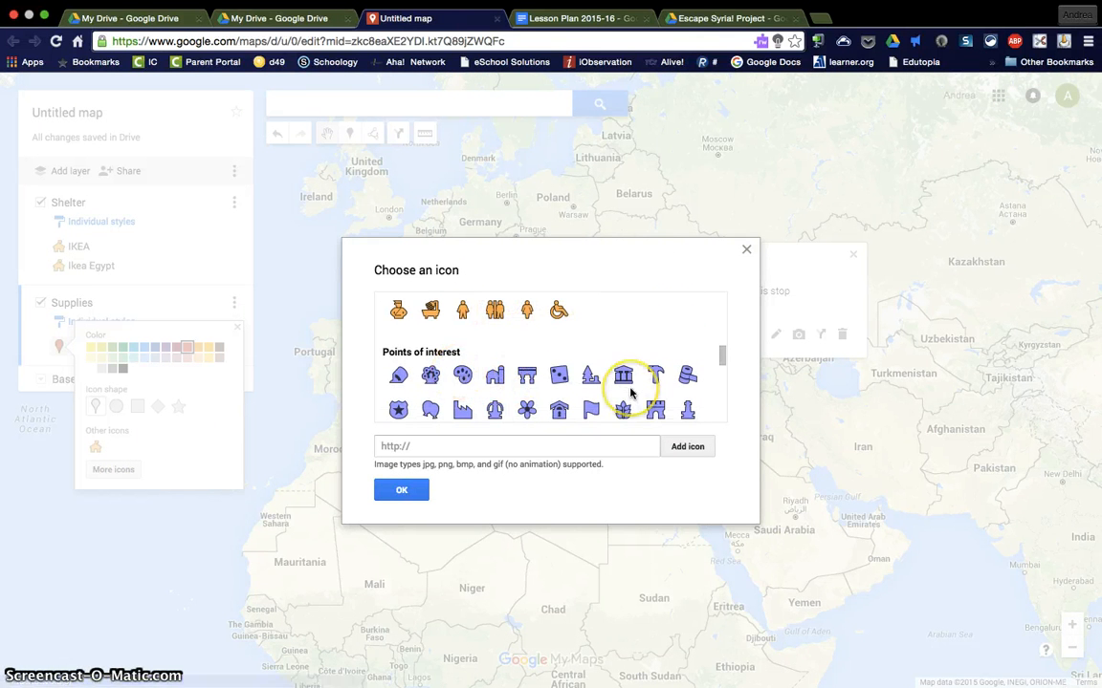
pyautogui.scroll(-2, 617, 382)
pyautogui.click(595, 361)
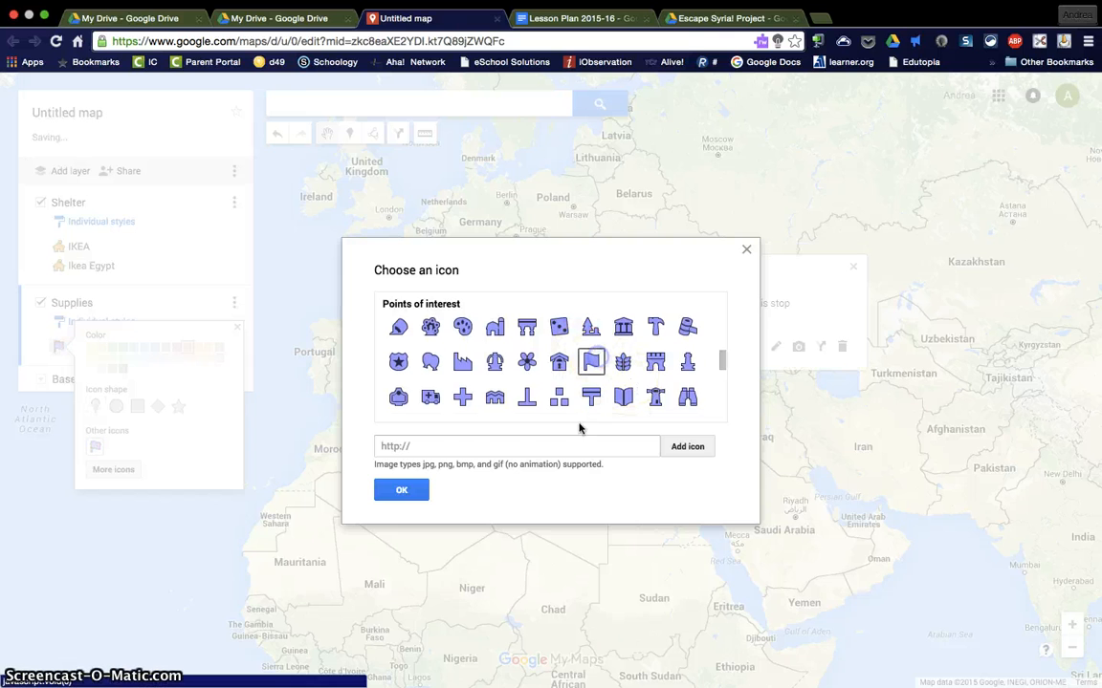
pyautogui.click(402, 490)
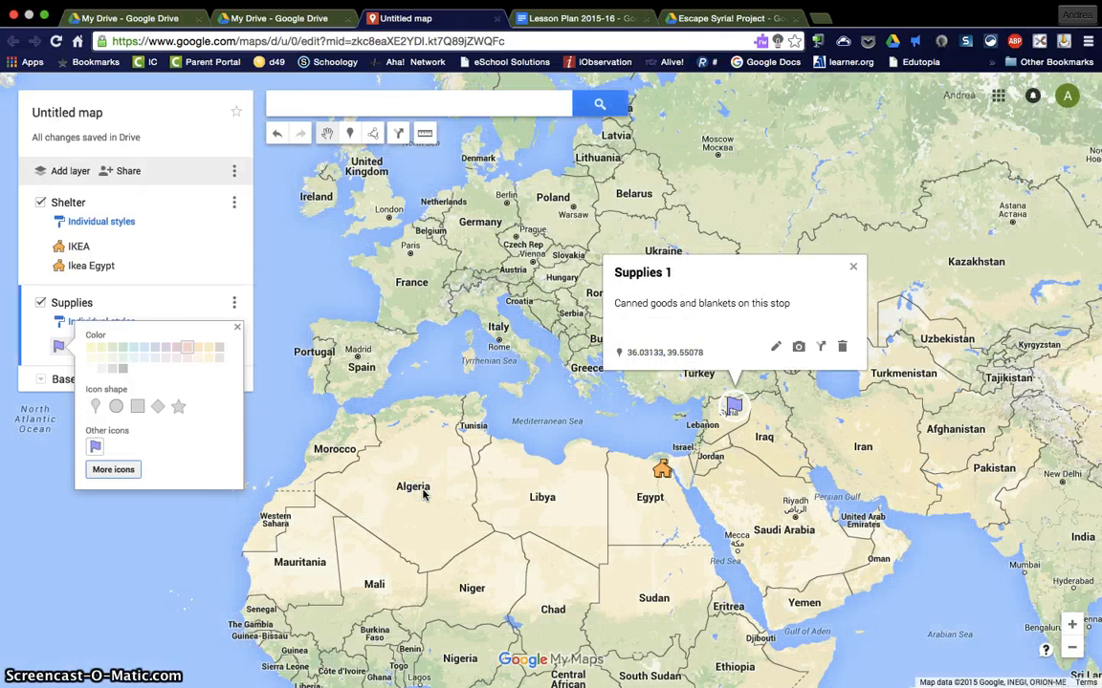
pyautogui.click(852, 267)
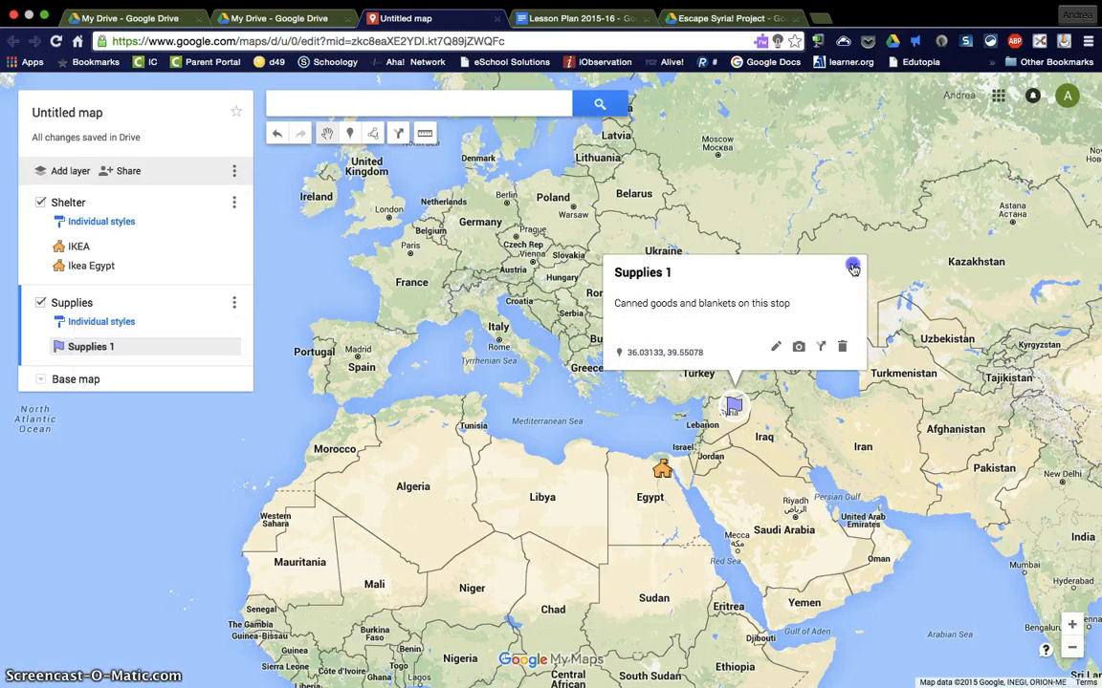
pyautogui.click(852, 267)
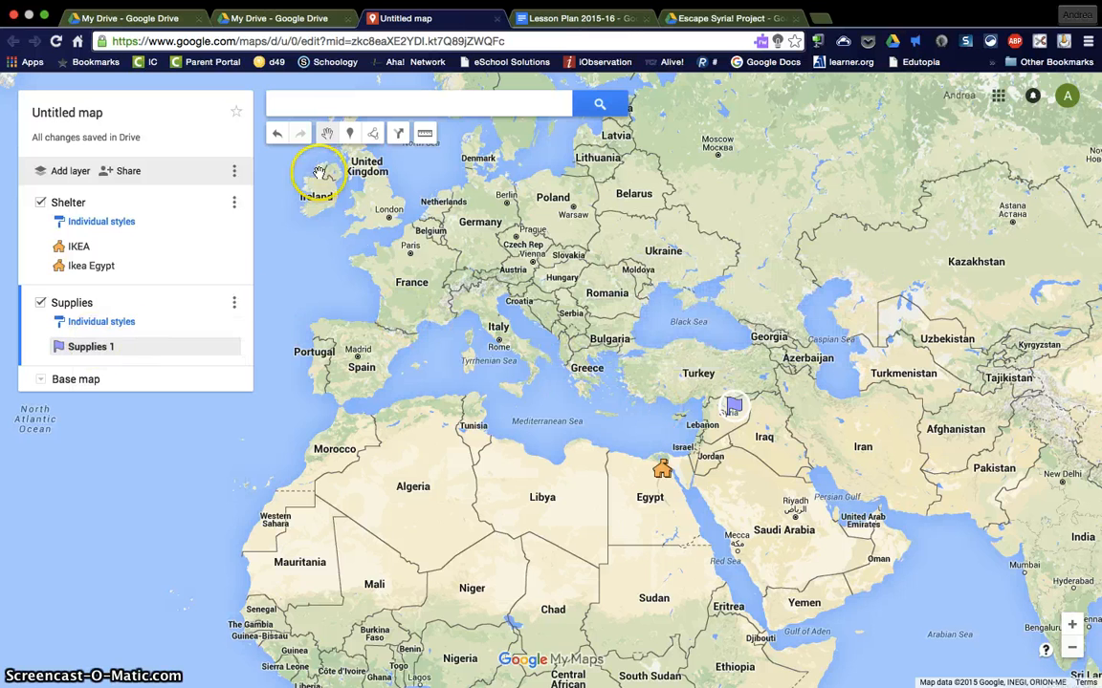
# Step: Add a new layer to the map and name it "Area to Avoid–Danger"
pyautogui.click(352, 135)
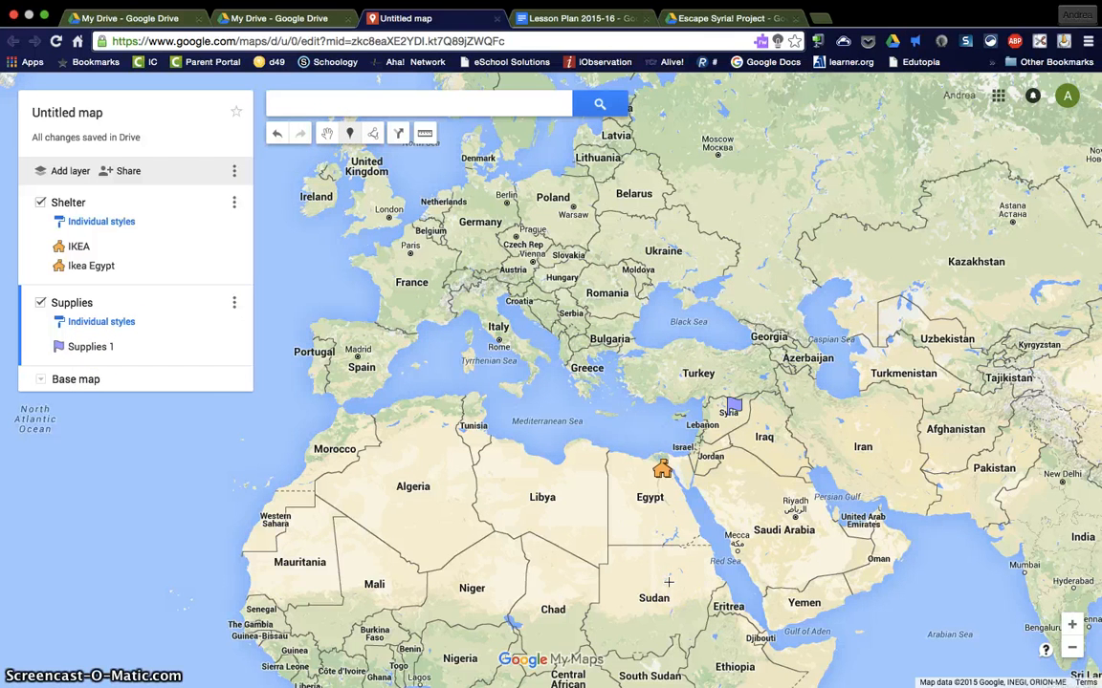
pyautogui.click(234, 405)
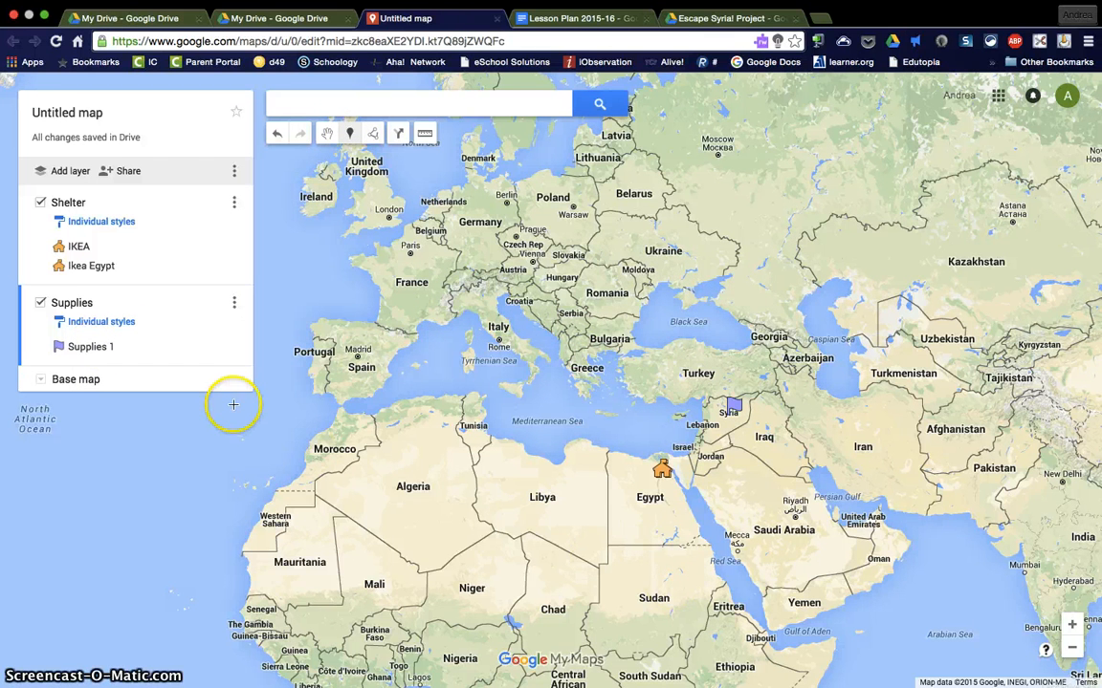
pyautogui.click(61, 172)
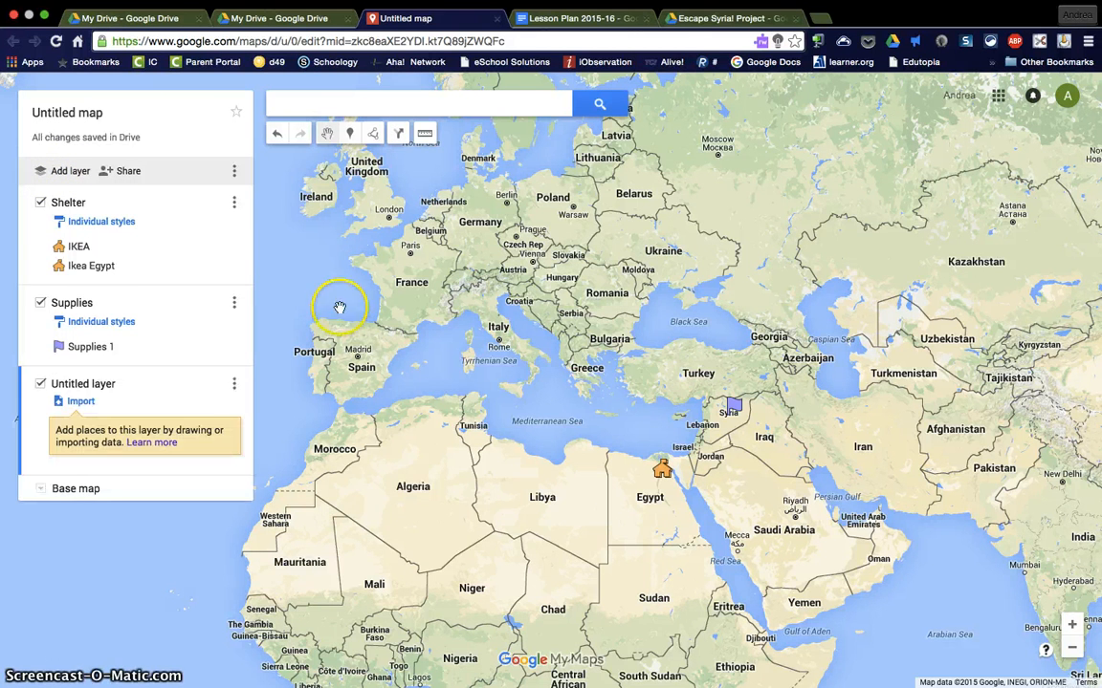
pyautogui.click(108, 383)
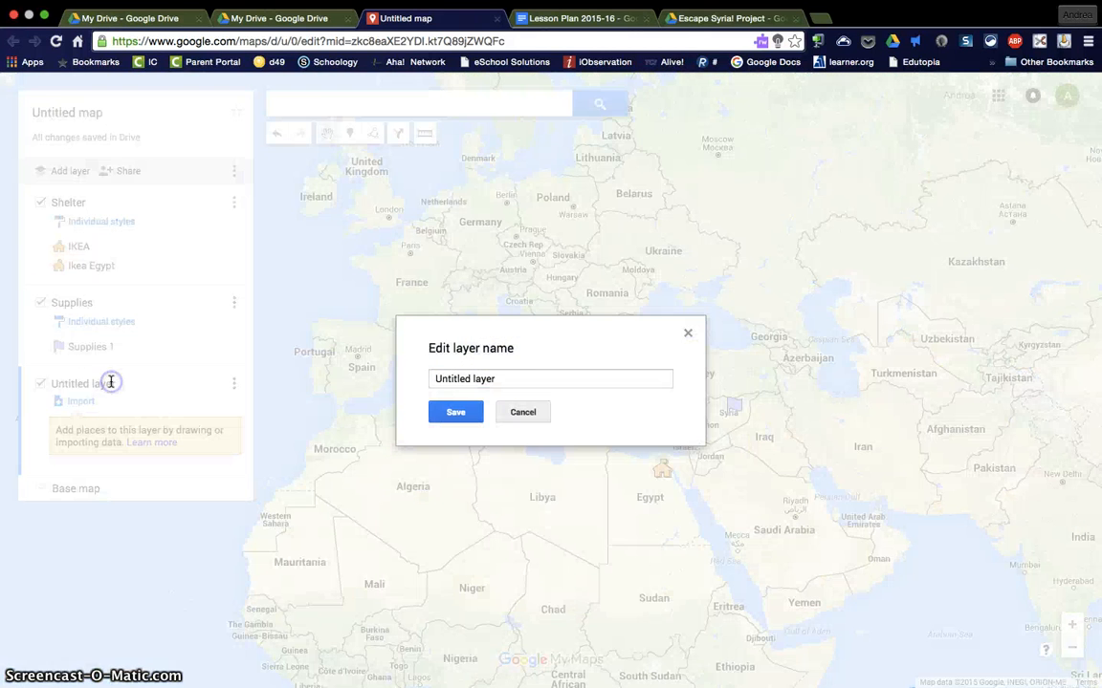
pyautogui.moveTo(504, 379); pyautogui.dragTo(420, 368)
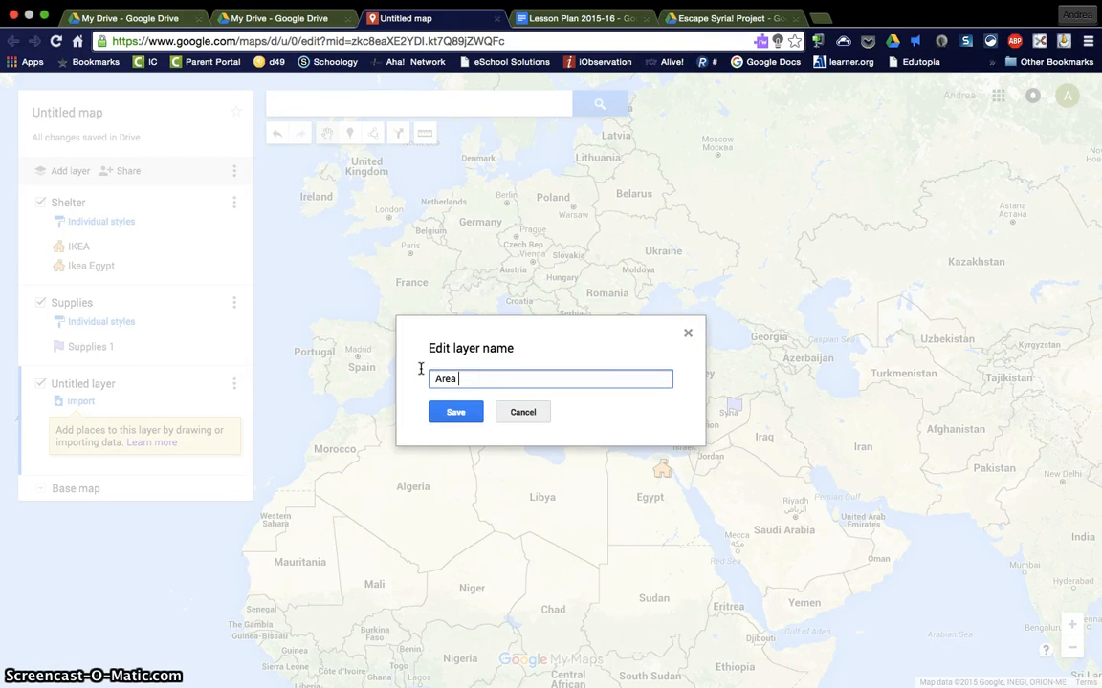
pyautogui.write('Area to Avoid')
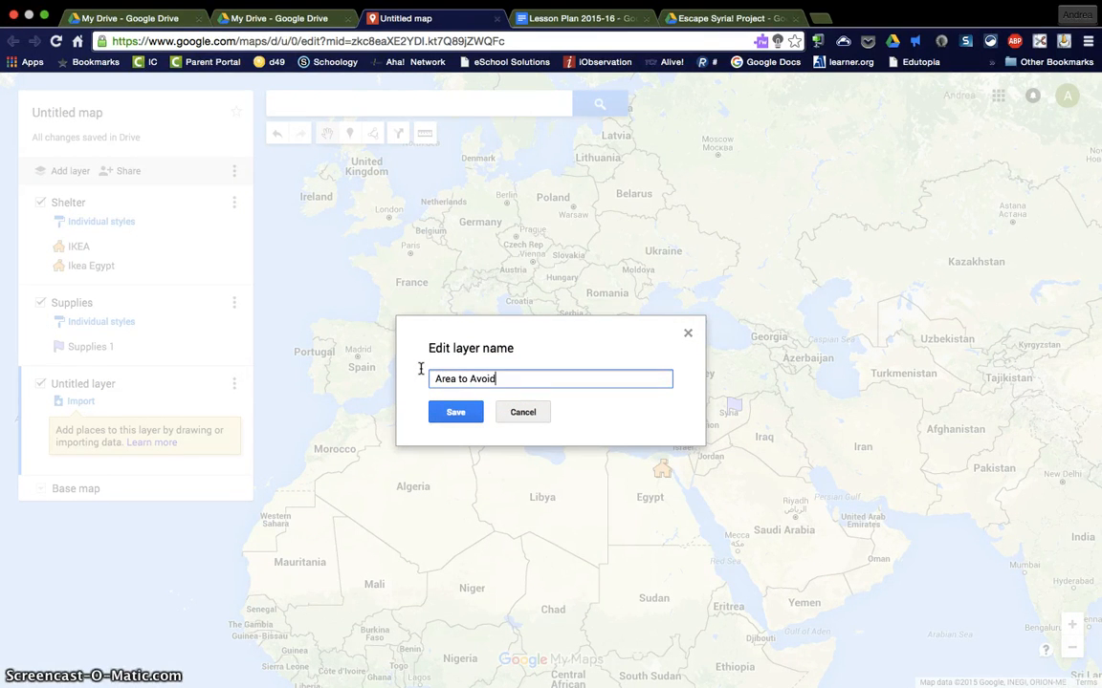
pyautogui.write('--Danger')
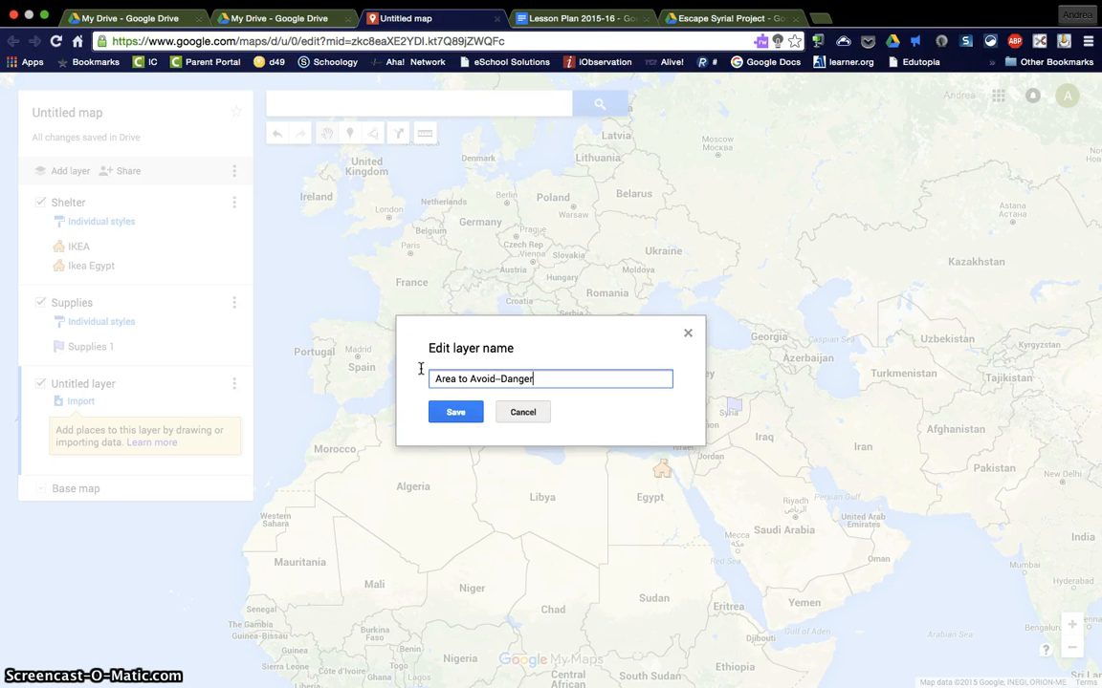
pyautogui.click(459, 411)
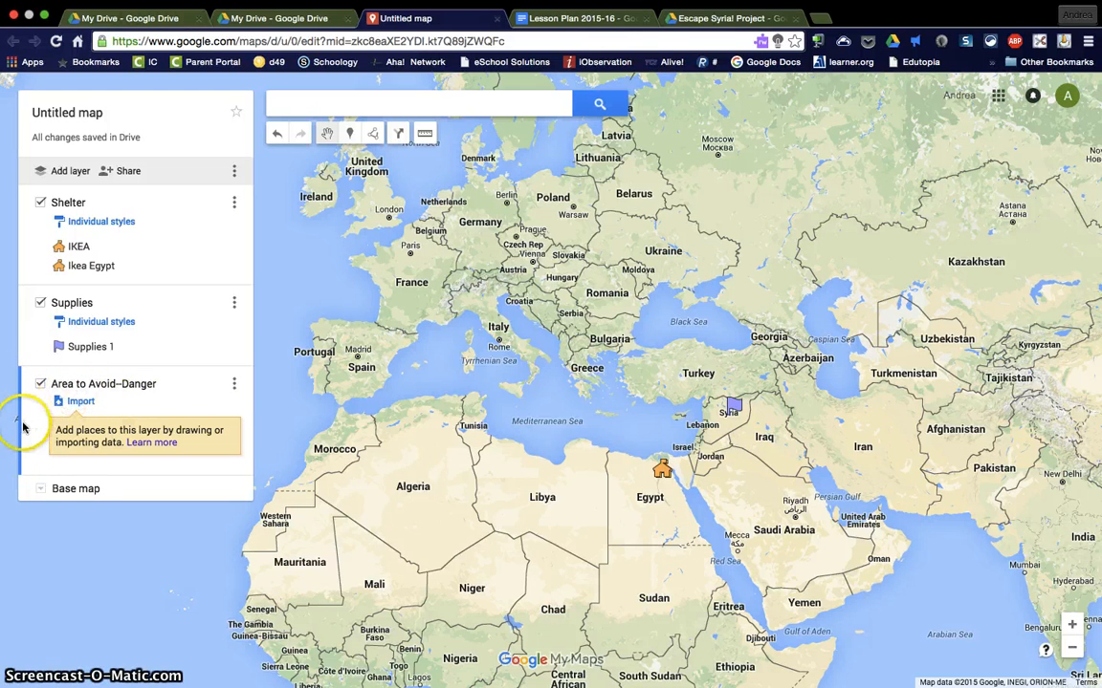
# Step: Hide the Shelter and Supplies layers from the map
pyautogui.click(29, 346)
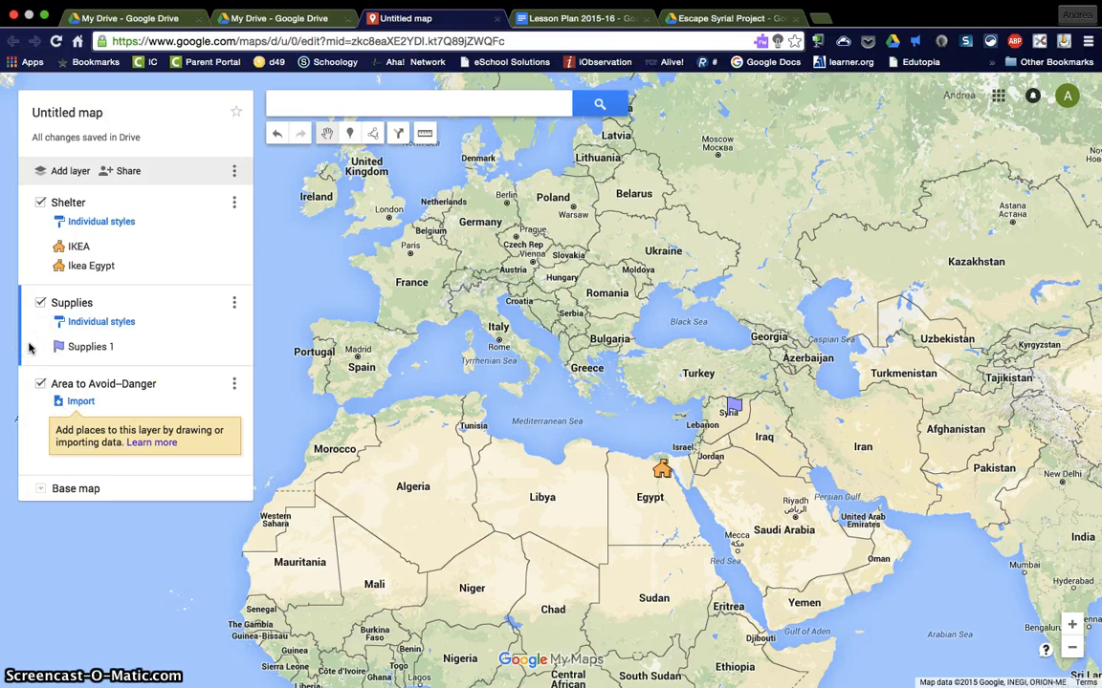
pyautogui.click(38, 247)
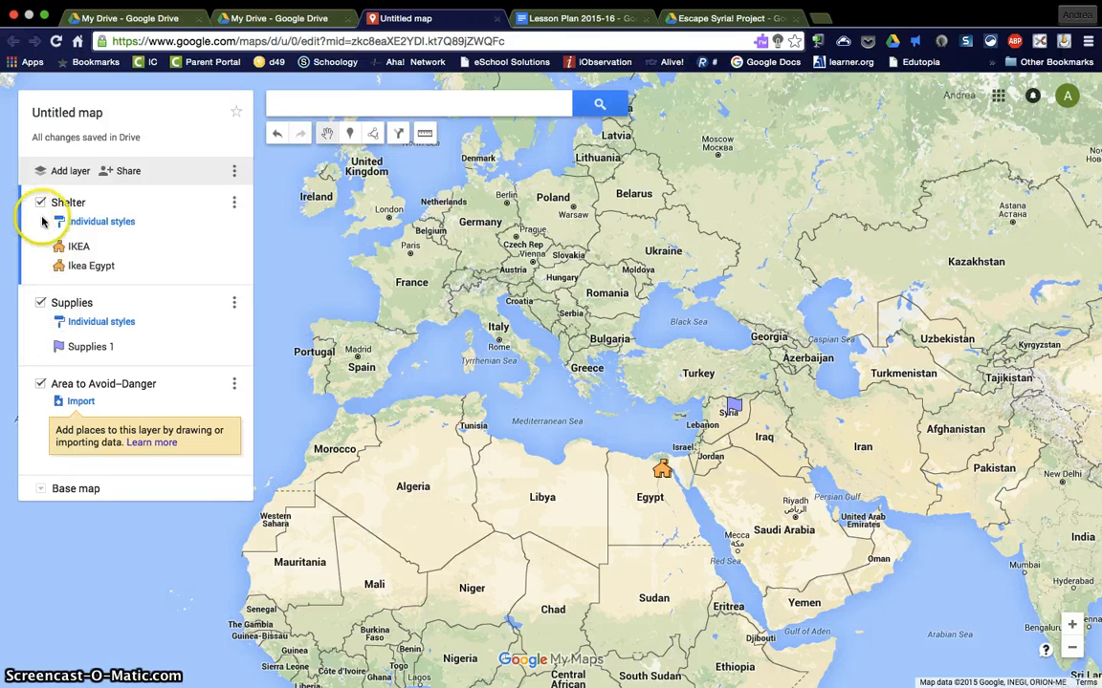
pyautogui.click(42, 203)
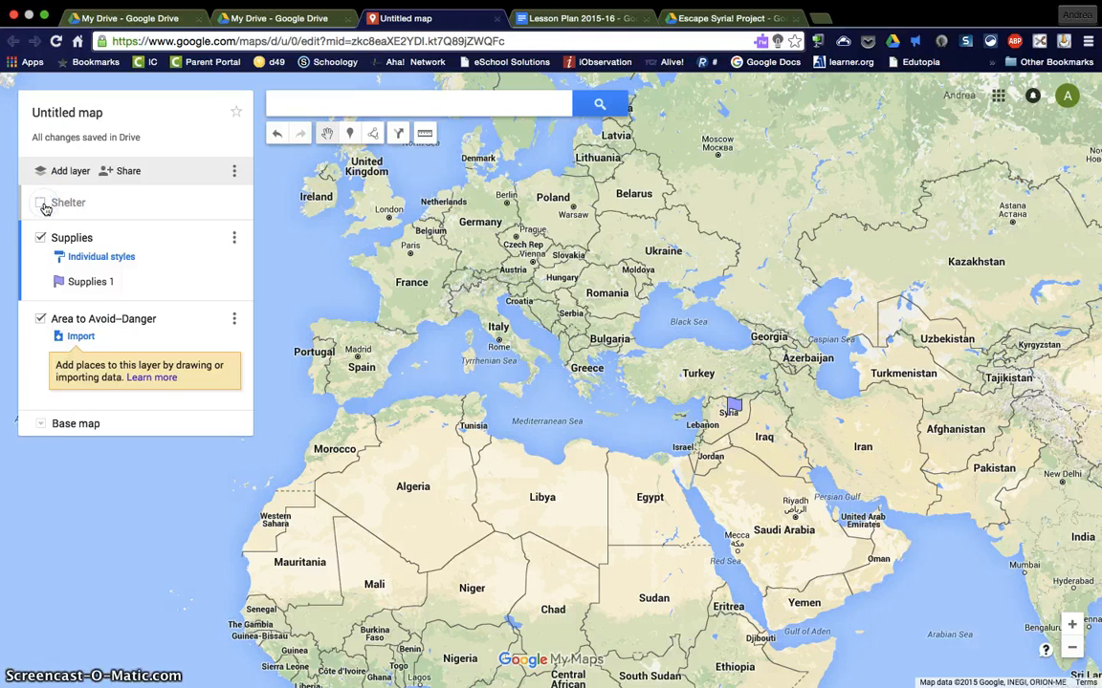
pyautogui.click(41, 239)
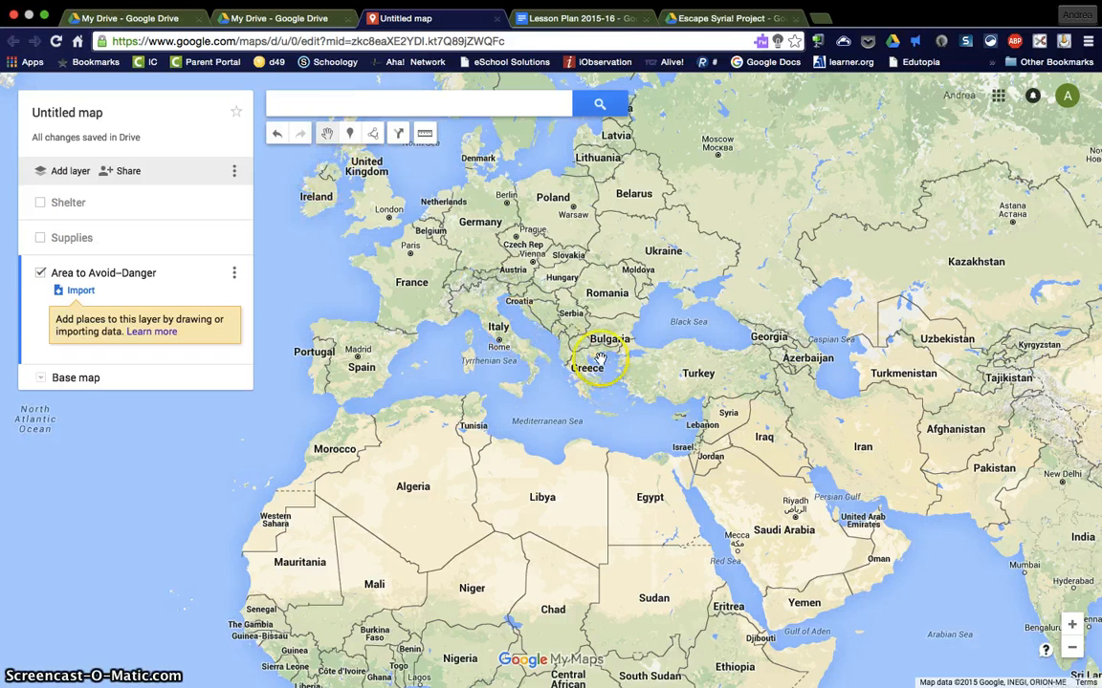
# Step: In the Area to Avoid–Danger layer, draw a narrow looping line about 900 mi long around the Turkey–Syria border
pyautogui.click(372, 136)
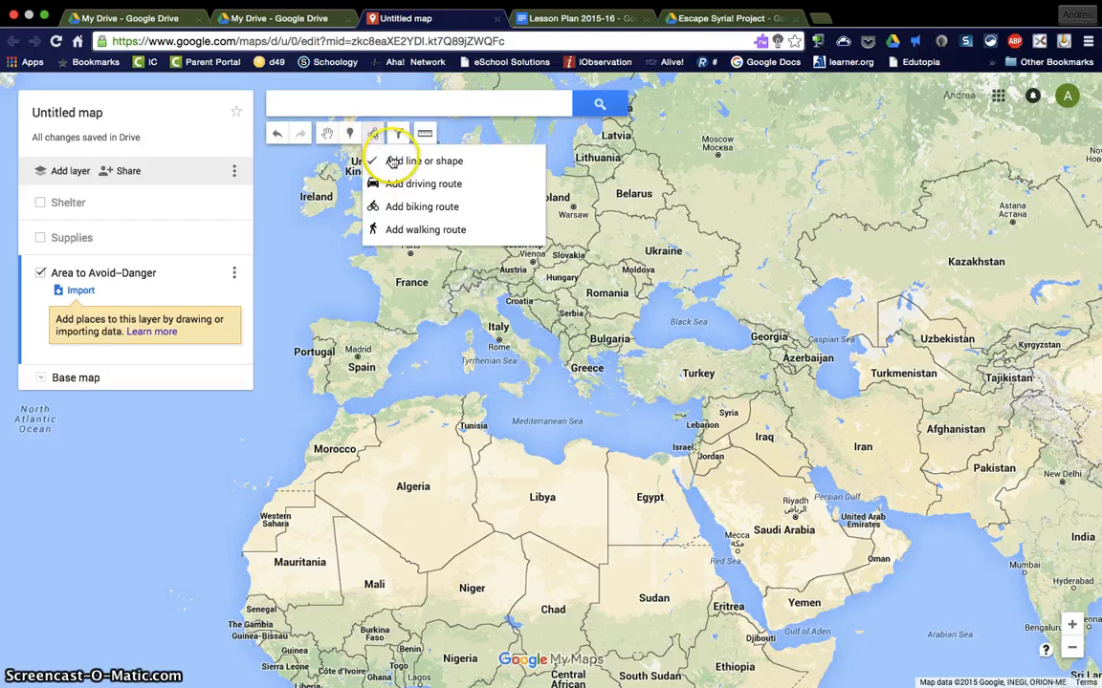
pyautogui.click(393, 161)
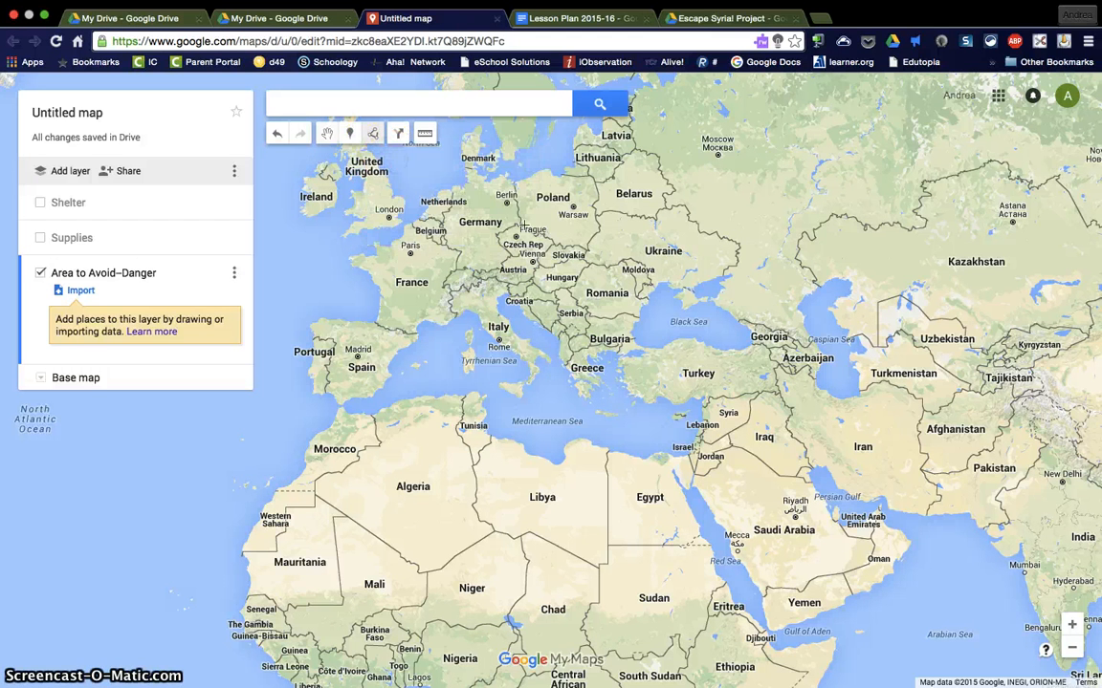
pyautogui.click(707, 407)
pyautogui.click(722, 400)
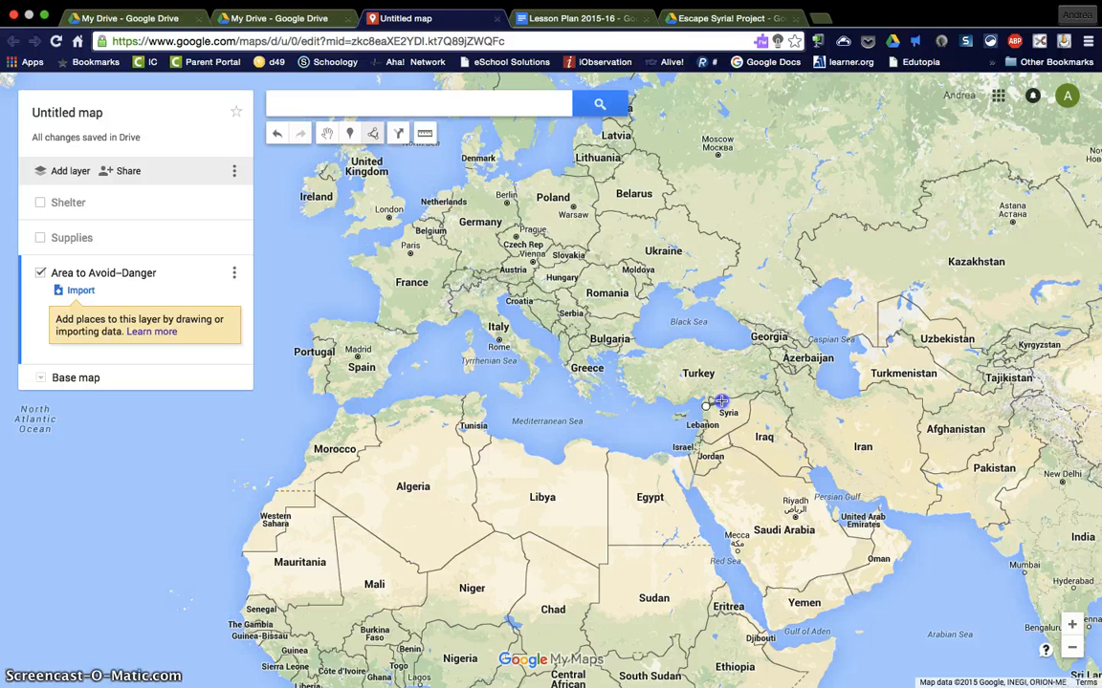
pyautogui.click(761, 398)
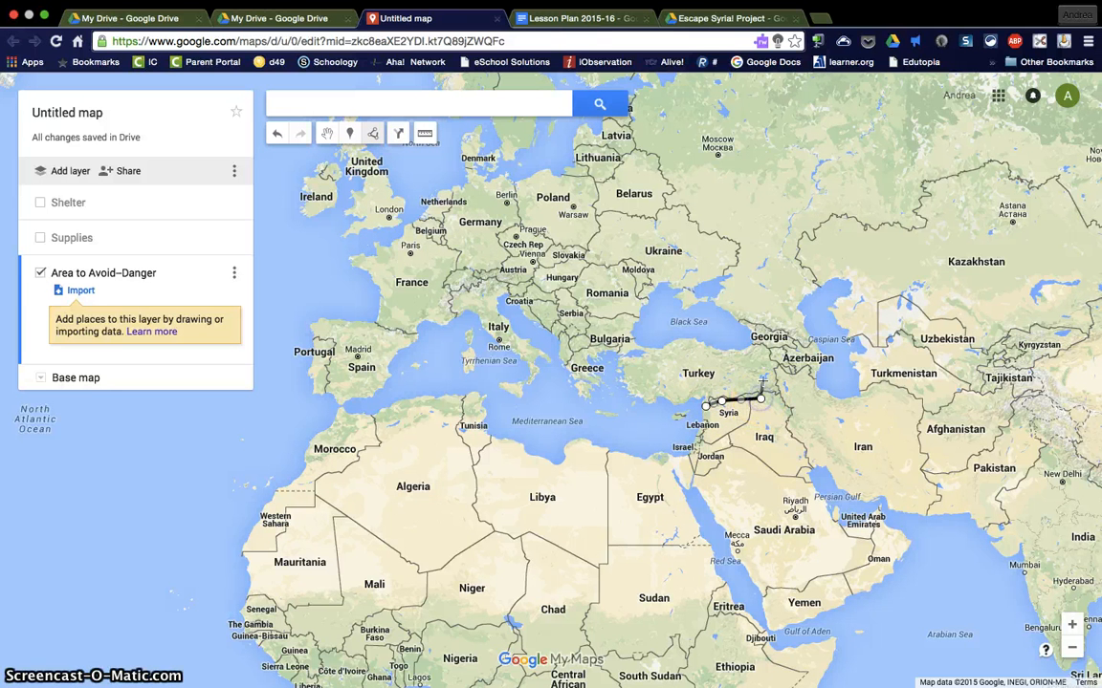
pyautogui.click(726, 392)
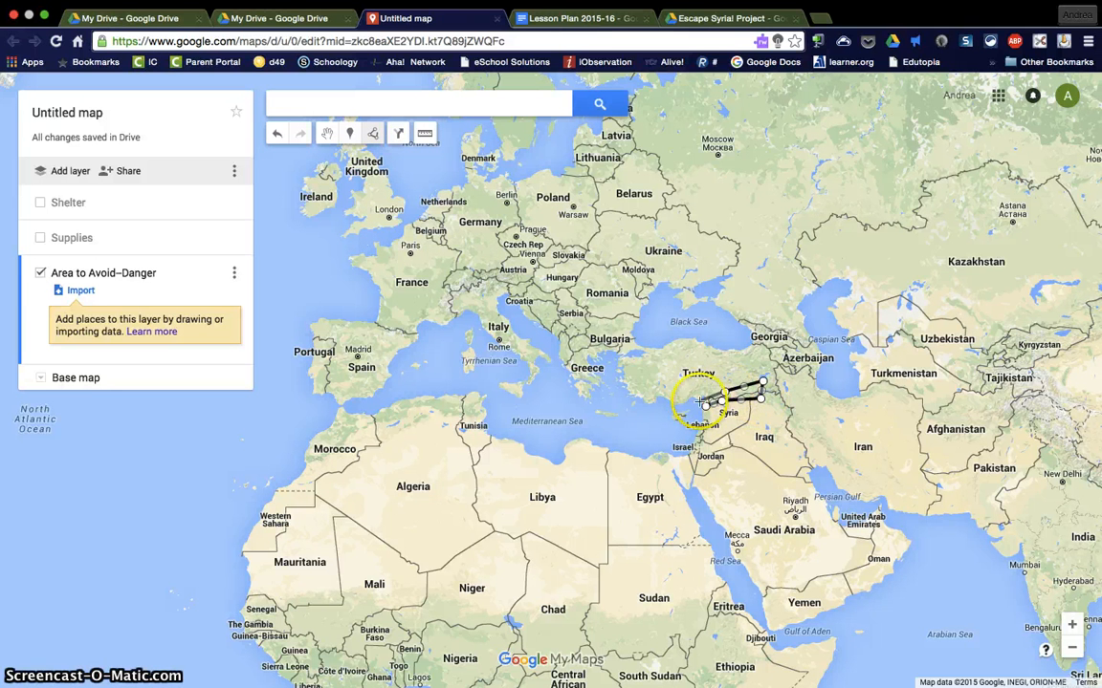
pyautogui.click(698, 404)
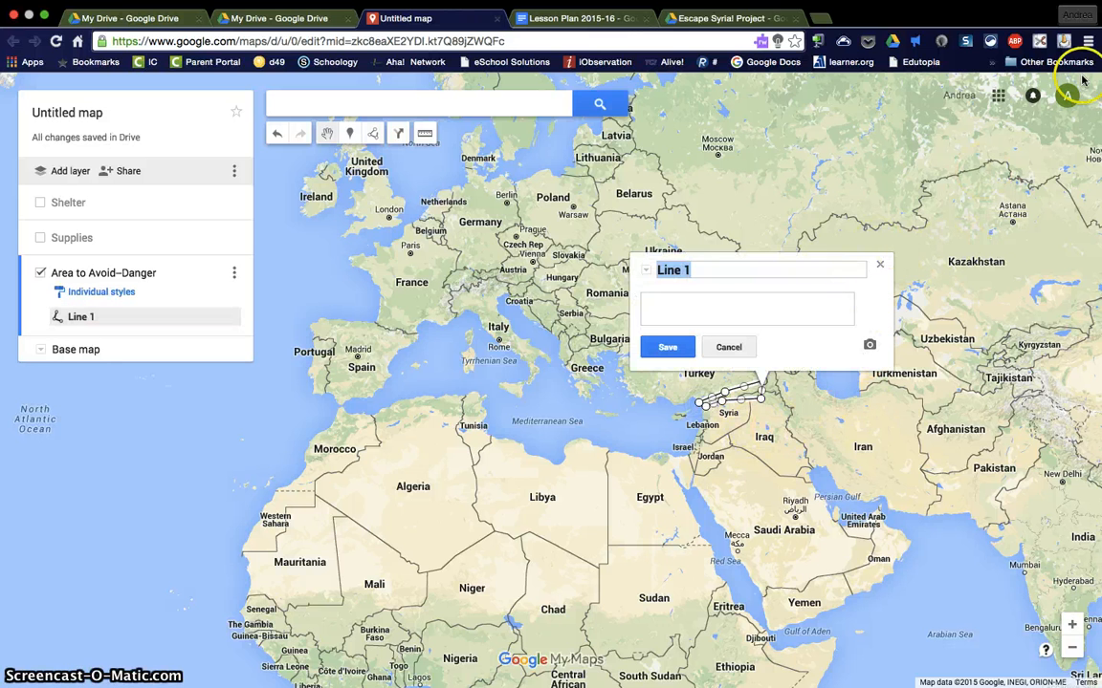
# Step: Title the border line "Thick Border Patrol", save it and close its info window
pyautogui.write('Thick Border')
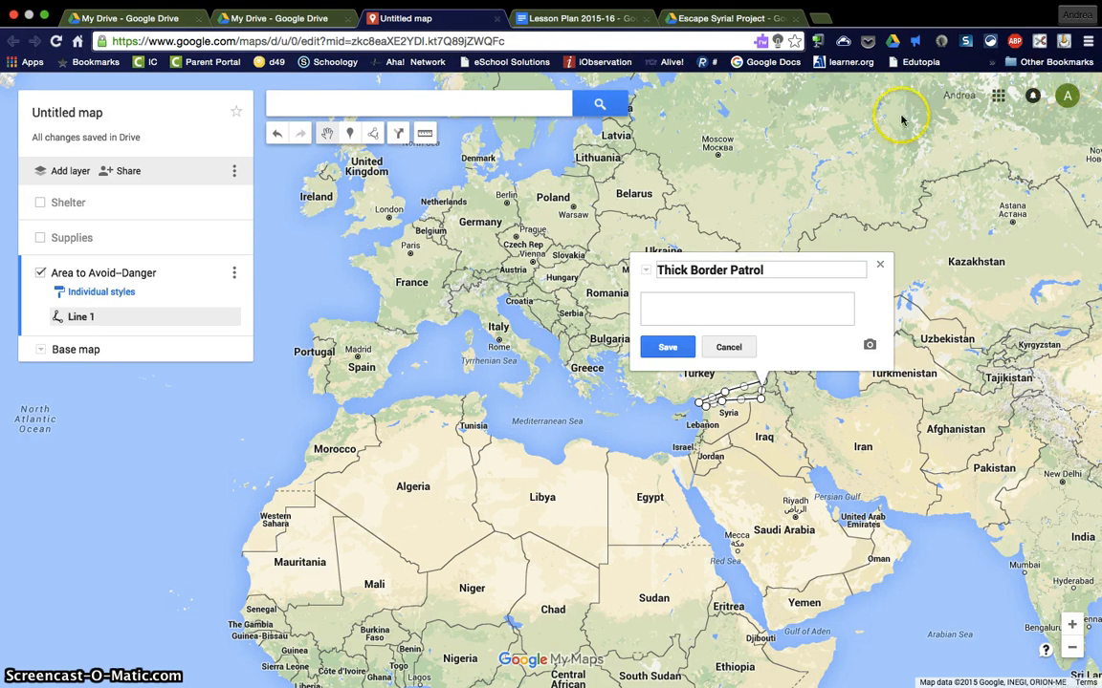
pyautogui.click(675, 348)
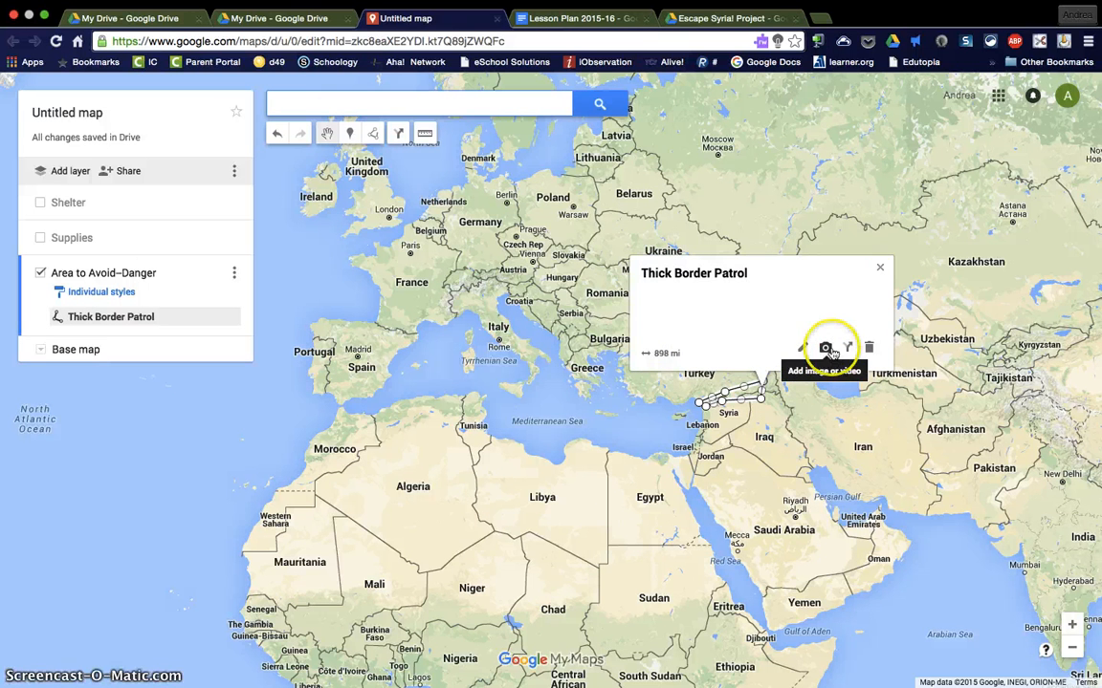
pyautogui.click(885, 275)
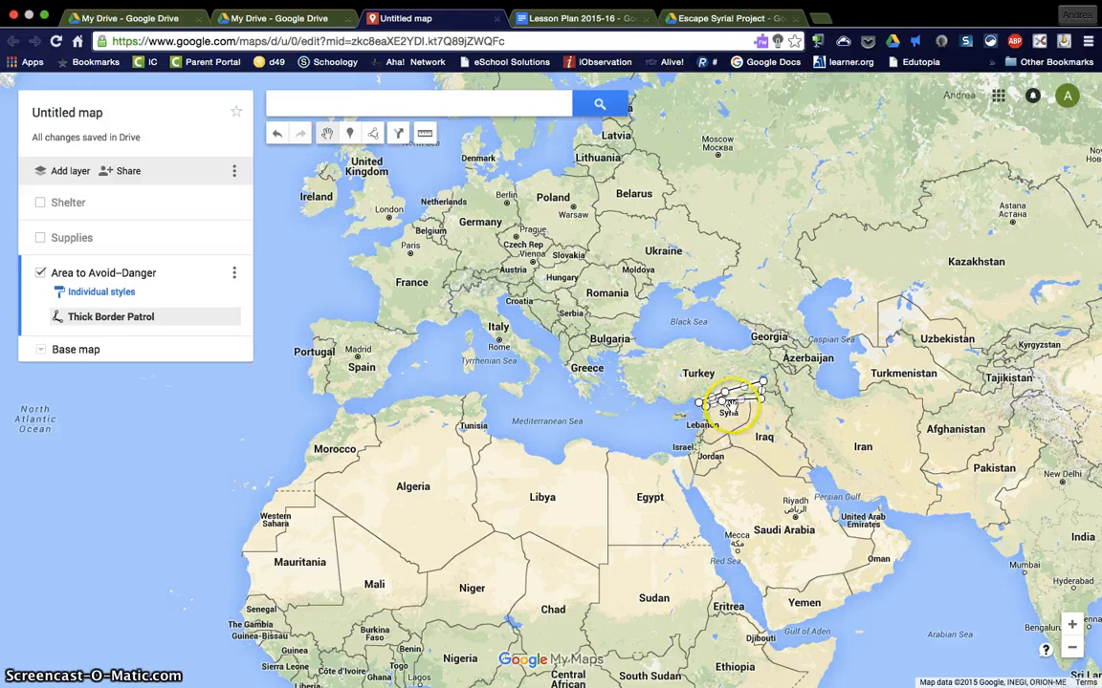
# Step: Hide the Area to Avoid–Danger layer and add a new layer named "Escape Route"
pyautogui.click(40, 272)
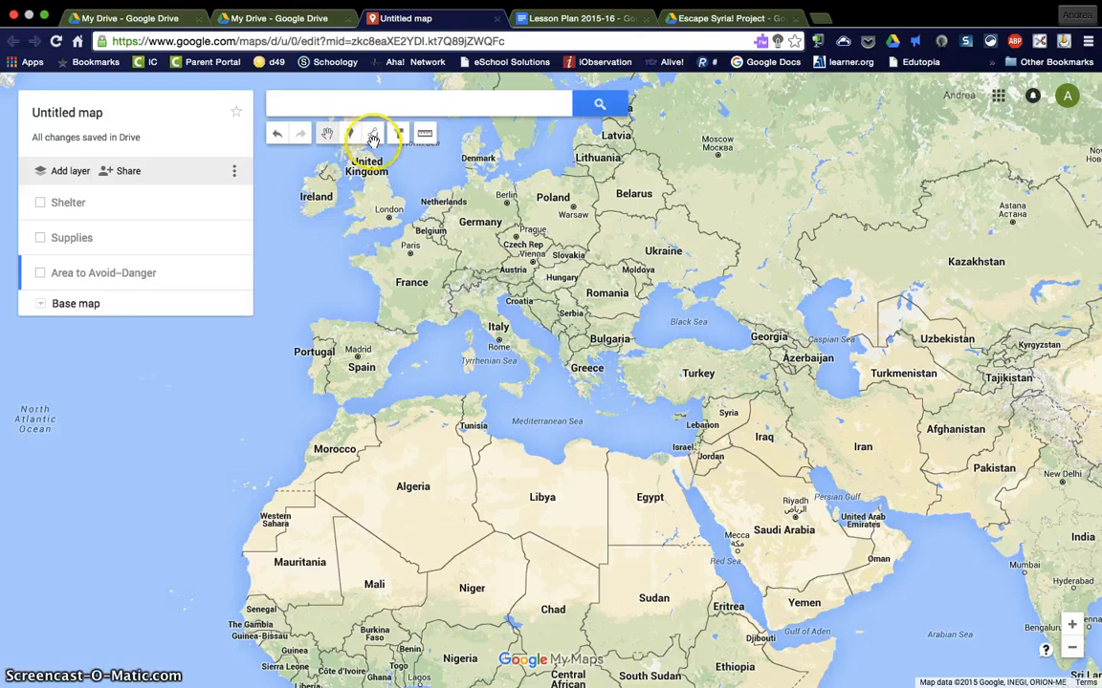
pyautogui.click(60, 172)
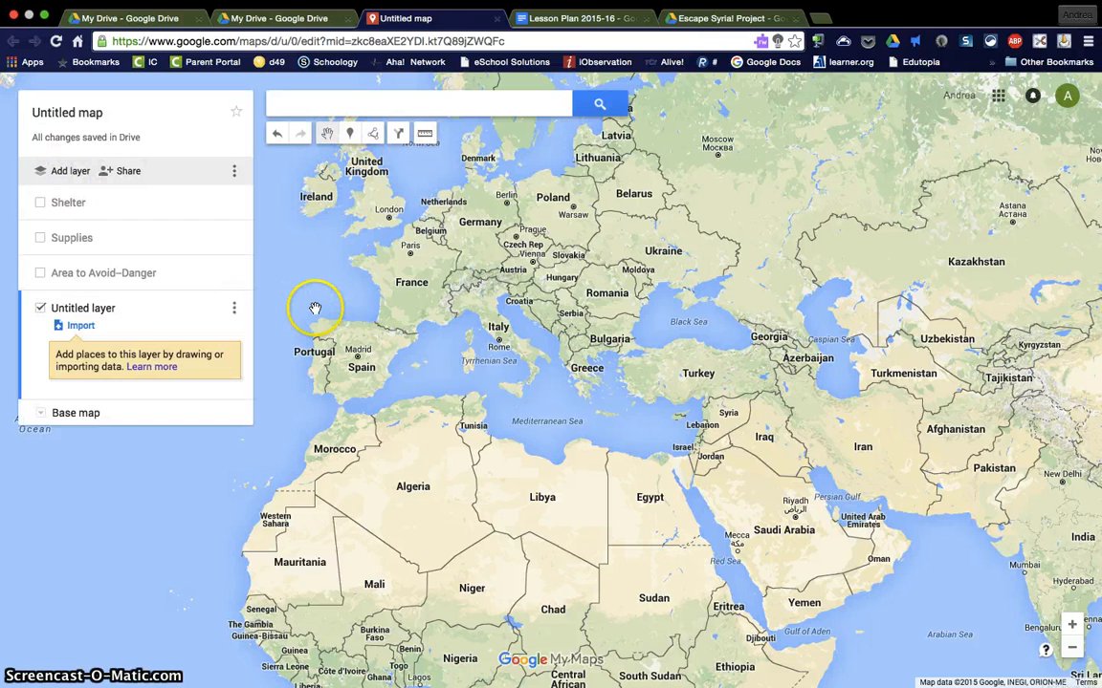
pyautogui.click(88, 308)
pyautogui.moveTo(497, 379); pyautogui.dragTo(401, 354)
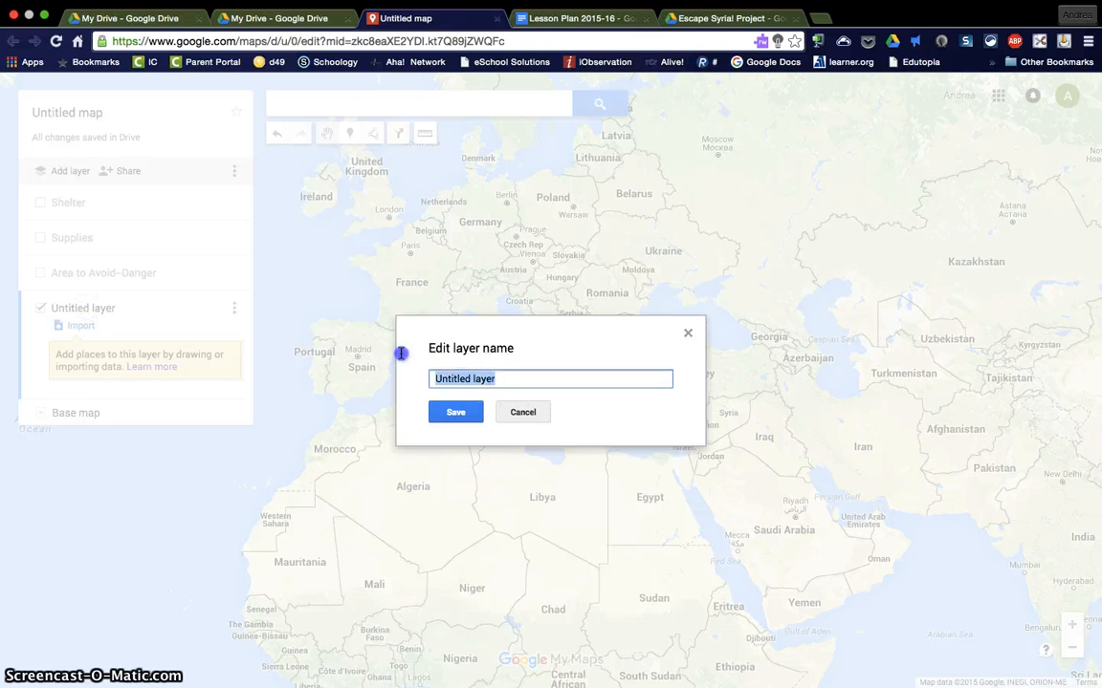
pyautogui.write('Es')
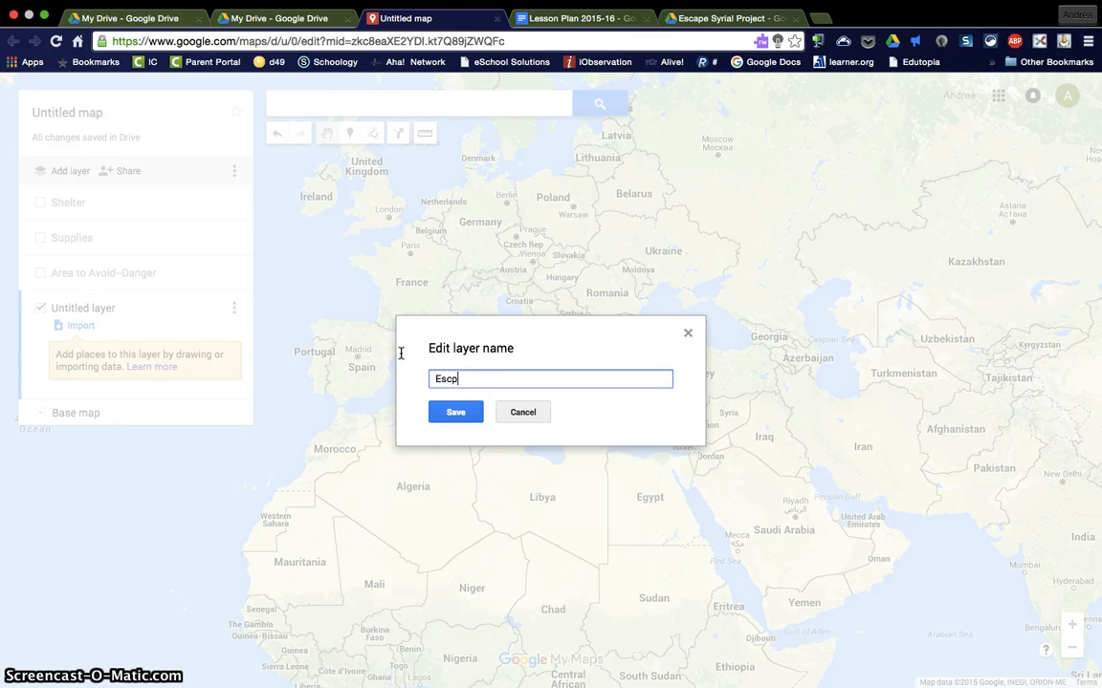
pyautogui.write('cape Route')
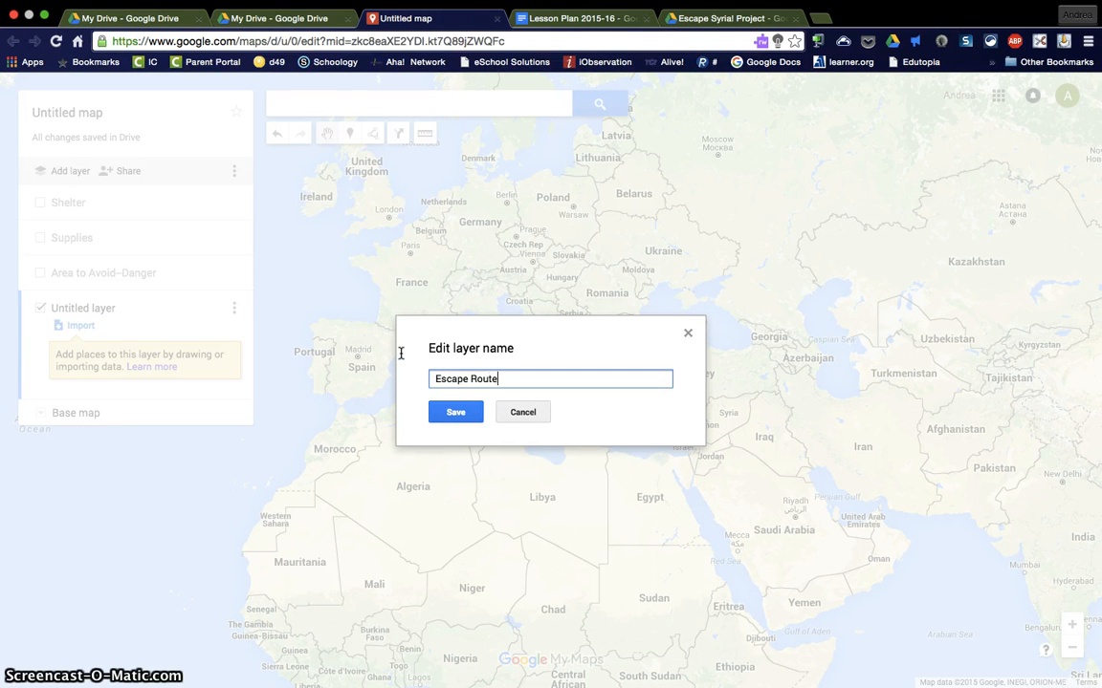
pyautogui.click(455, 412)
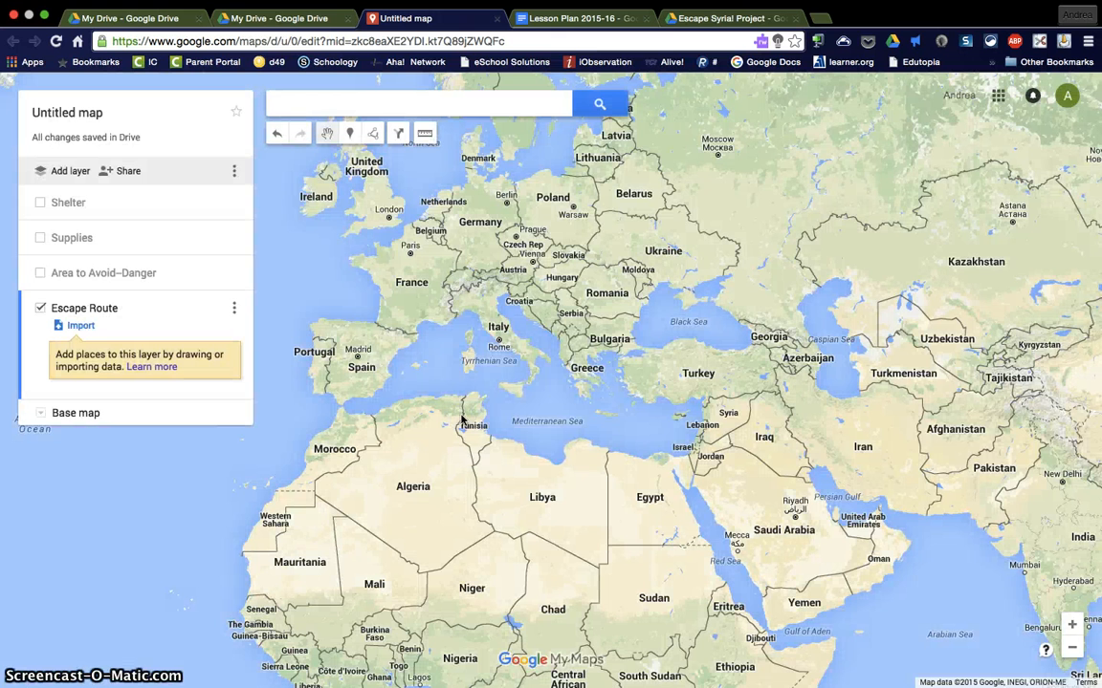
# Step: Try to trace a driving route from Syria past Cairo and along the North African coast to Sicily
pyautogui.click(375, 135)
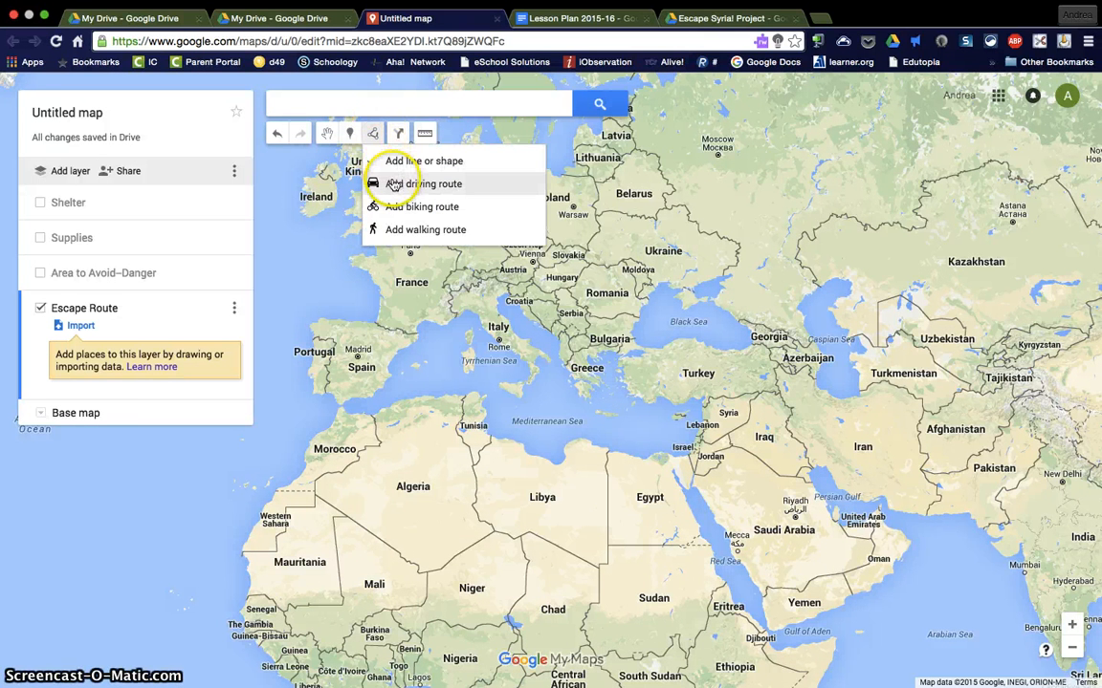
pyautogui.click(393, 185)
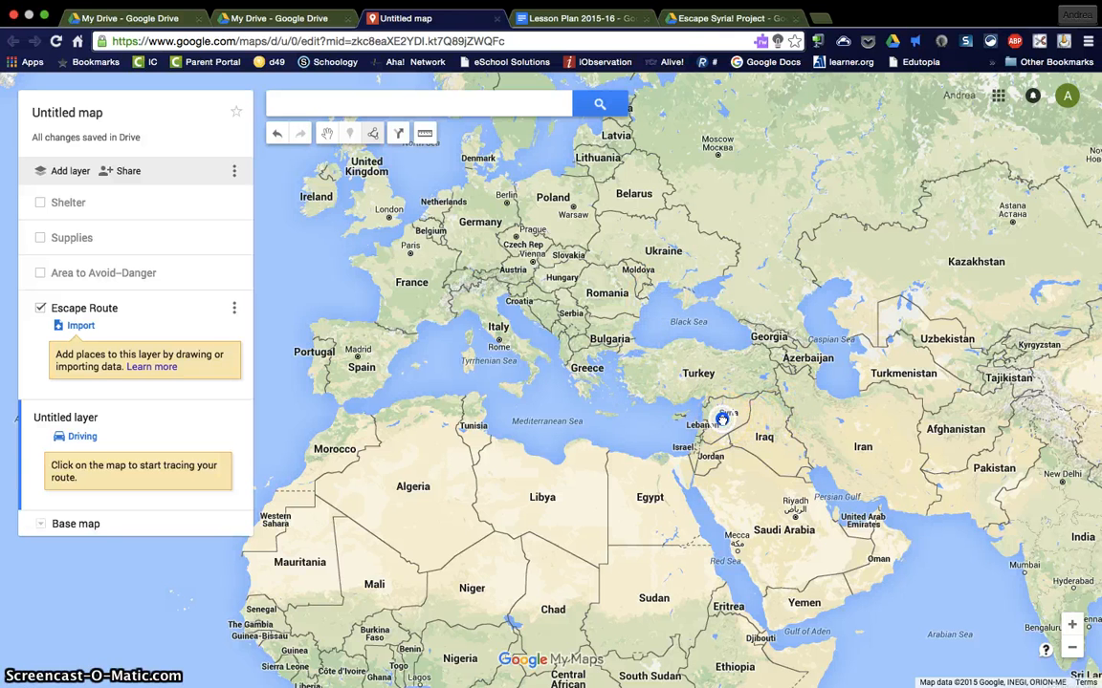
pyautogui.click(657, 464)
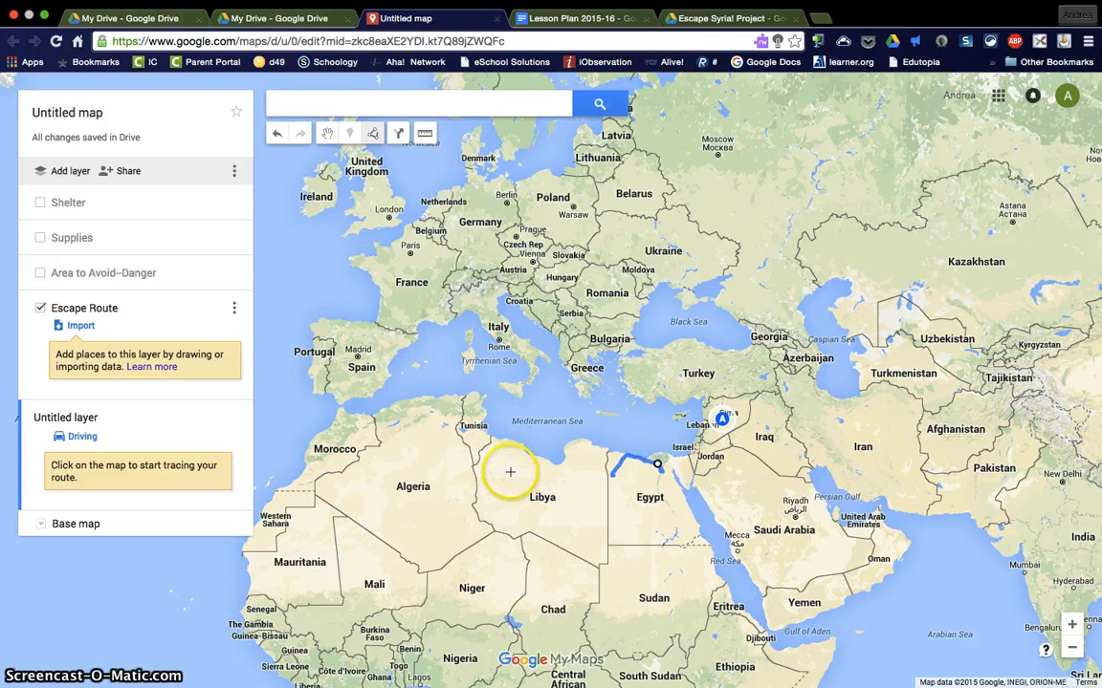
pyautogui.scroll(1, 509, 471)
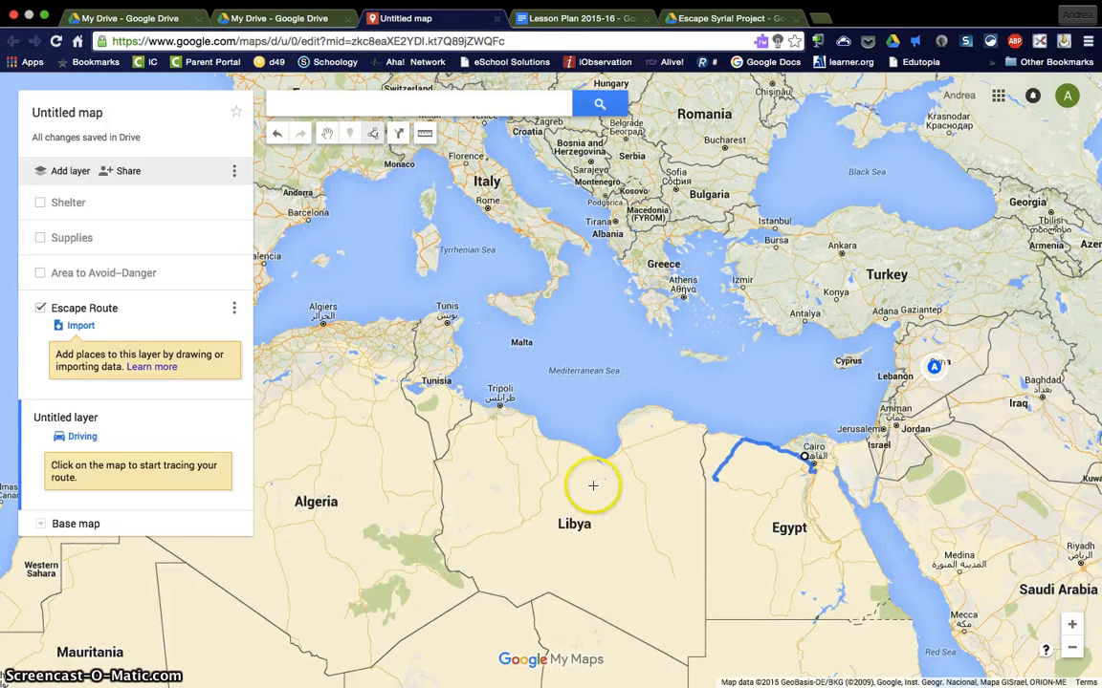
pyautogui.click(535, 483)
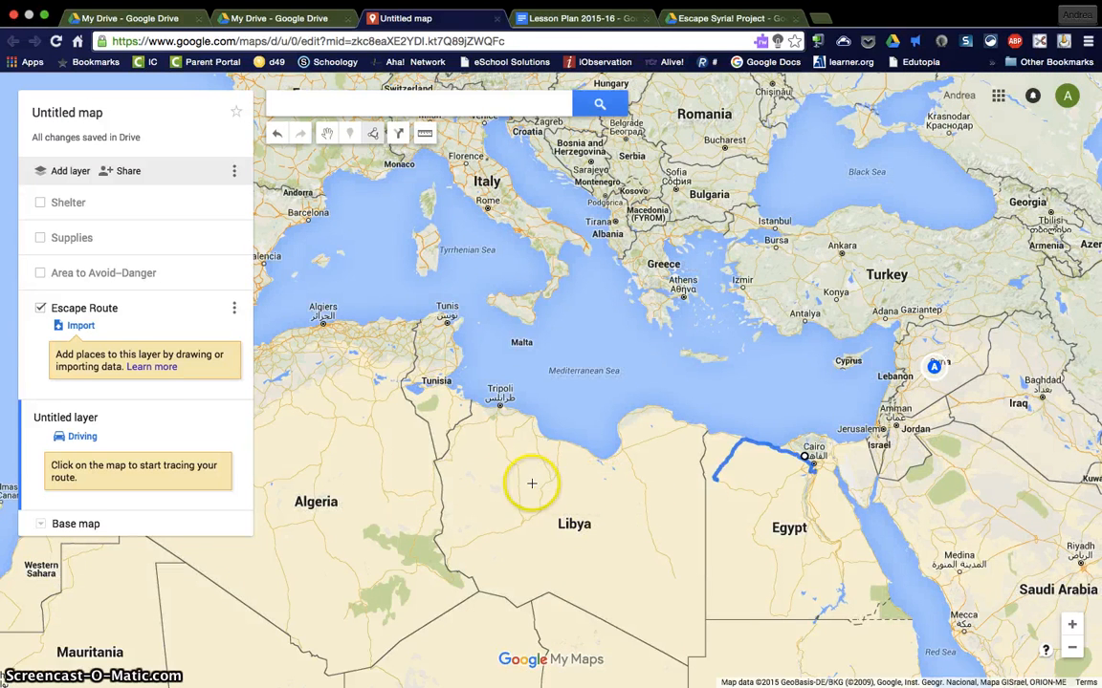
pyautogui.click(405, 436)
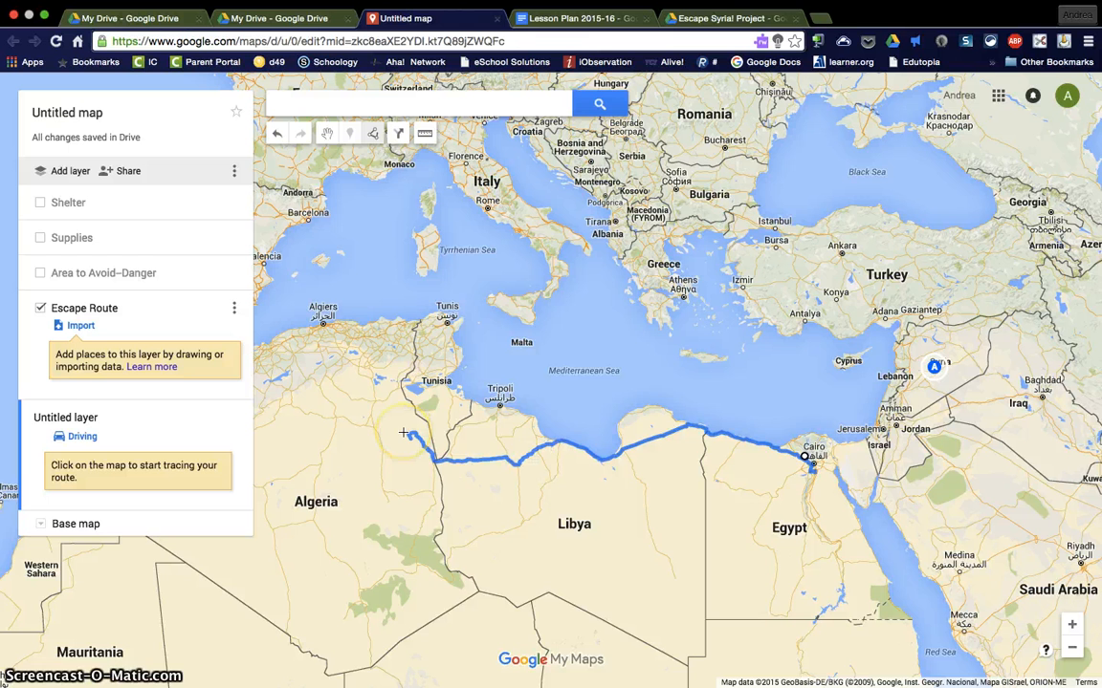
pyautogui.moveTo(404, 433)
pyautogui.mouseDown()
pyautogui.moveTo(447, 409)
pyautogui.moveTo(495, 410)
pyautogui.mouseUp()
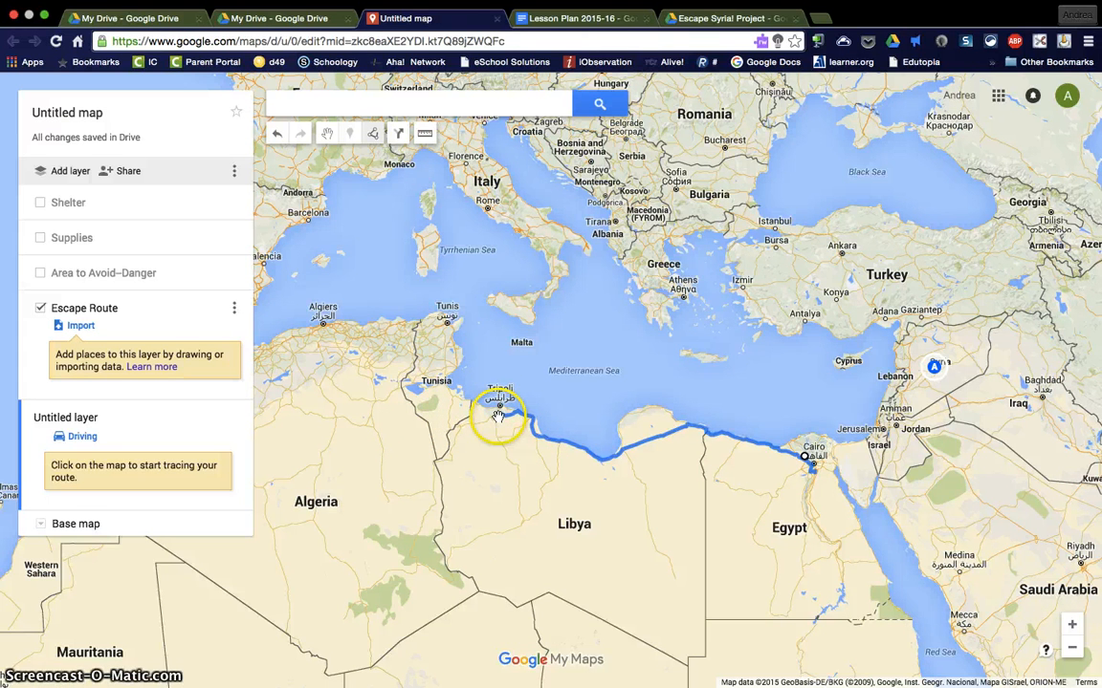
pyautogui.click(528, 304)
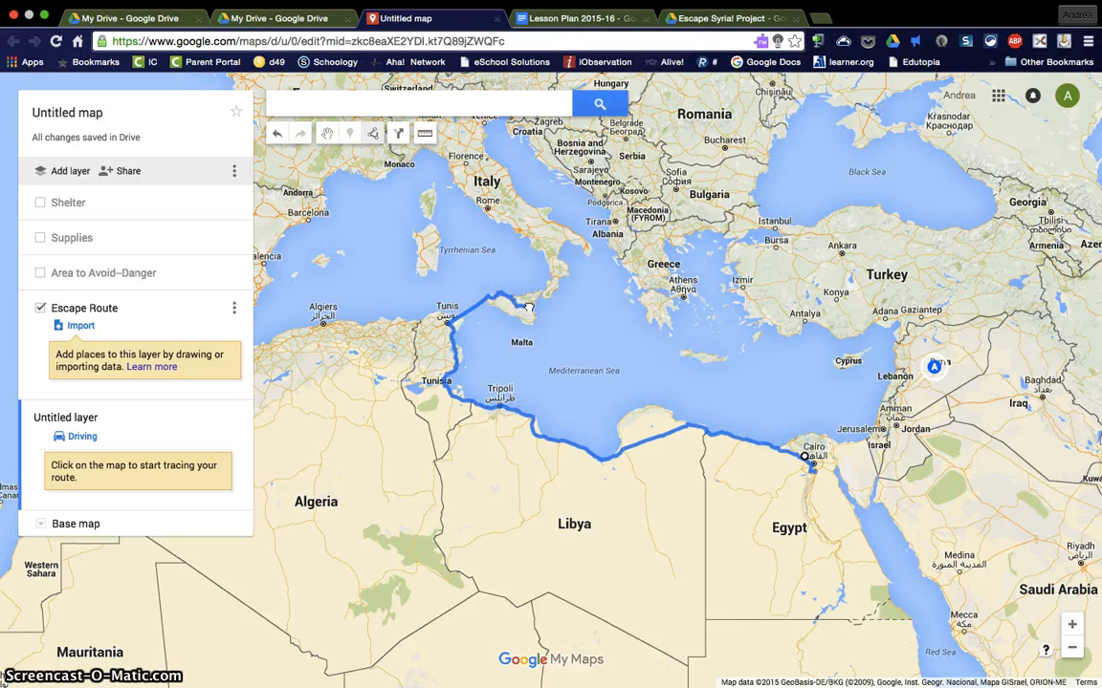
pyautogui.click(619, 411)
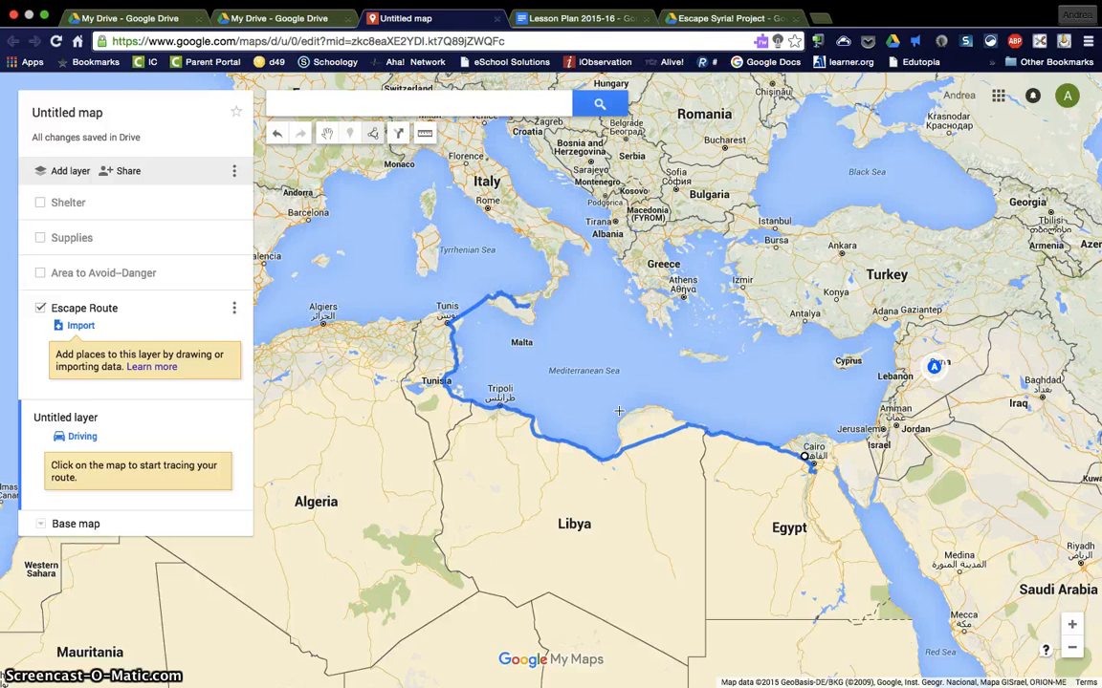
# Step: Show the Shelter, Supplies and Area to Avoid–Danger layers on the map again, with Europe, North Africa and the Middle East in view
pyautogui.click(40, 203)
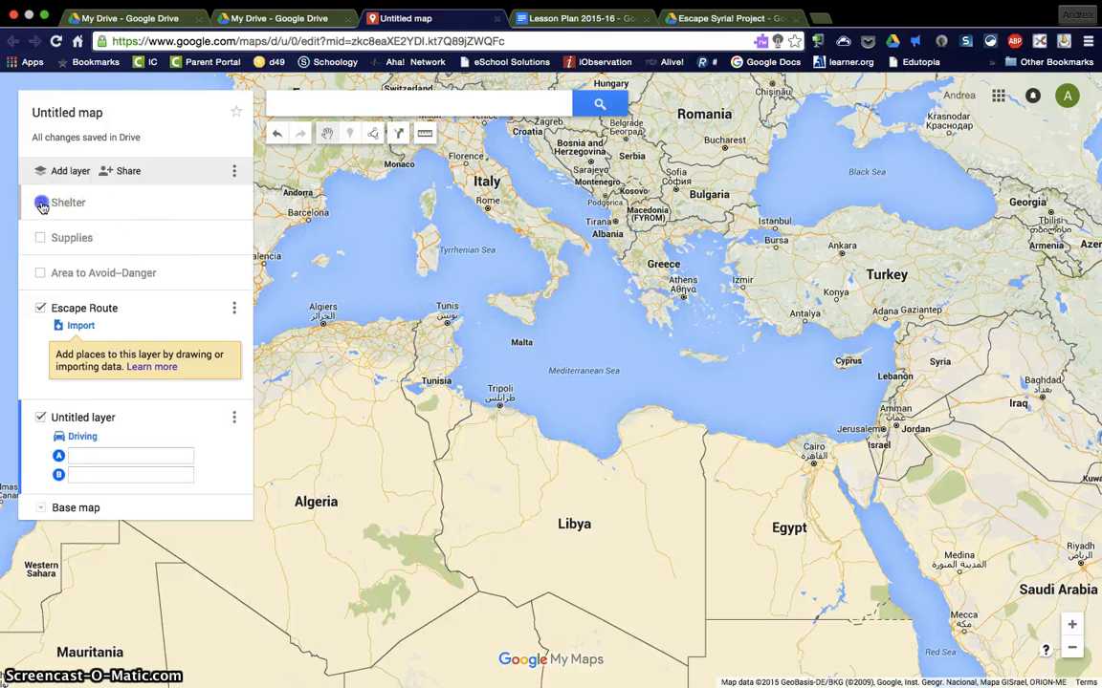
pyautogui.click(41, 303)
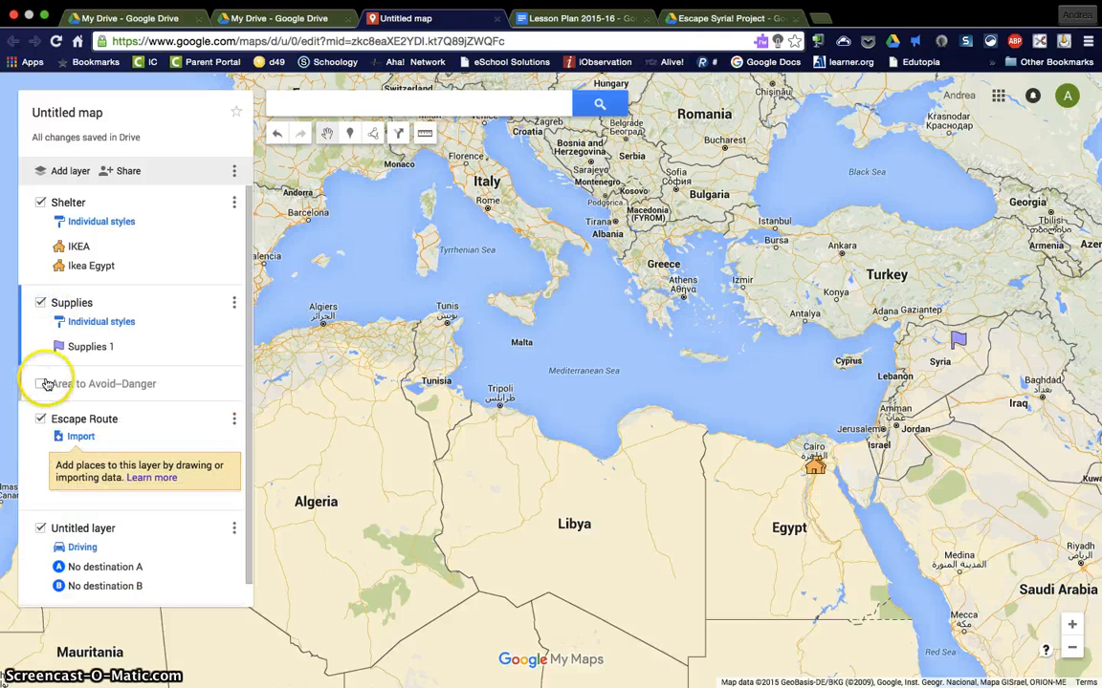
pyautogui.click(42, 384)
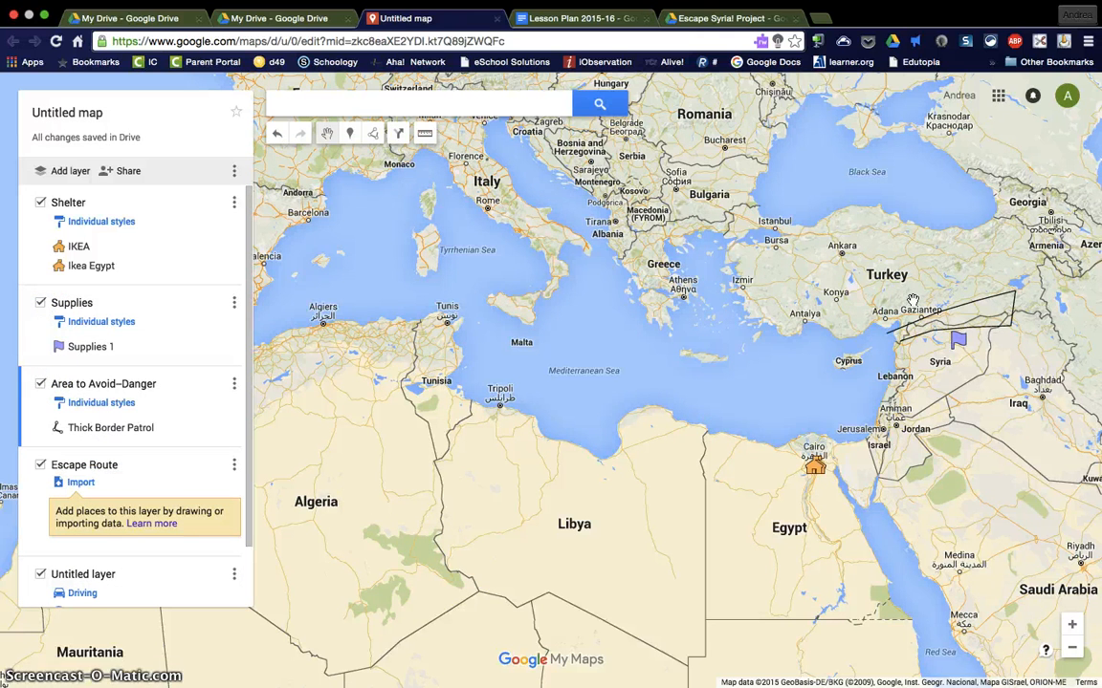
pyautogui.scroll(-1, 912, 306)
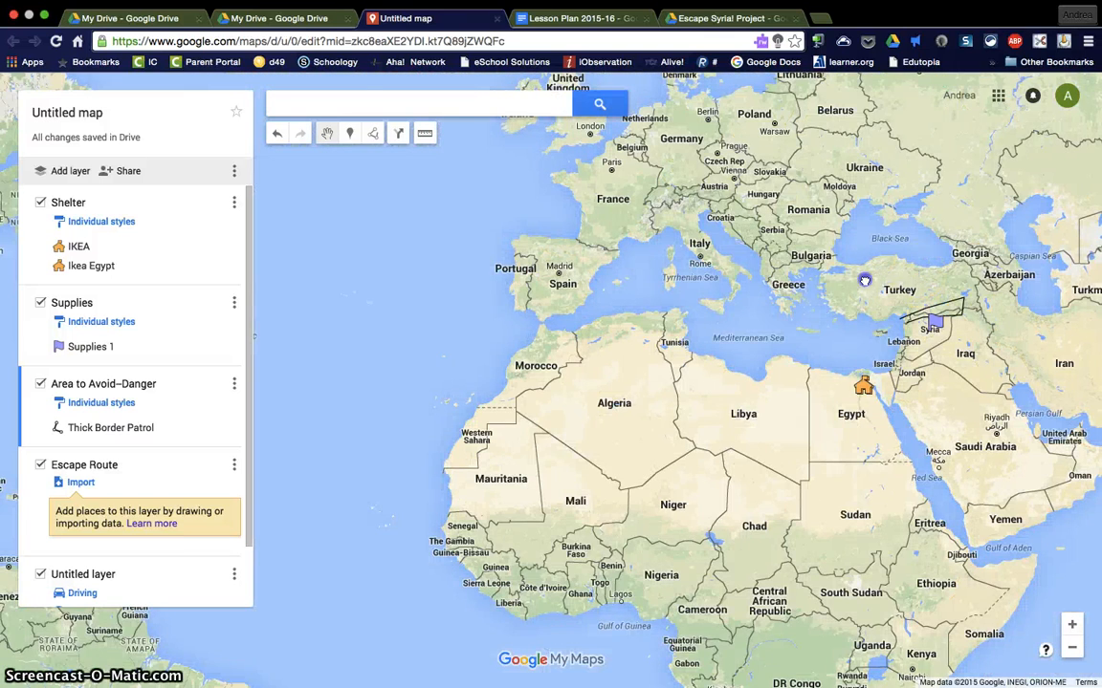
pyautogui.moveTo(904, 277); pyautogui.dragTo(736, 313)
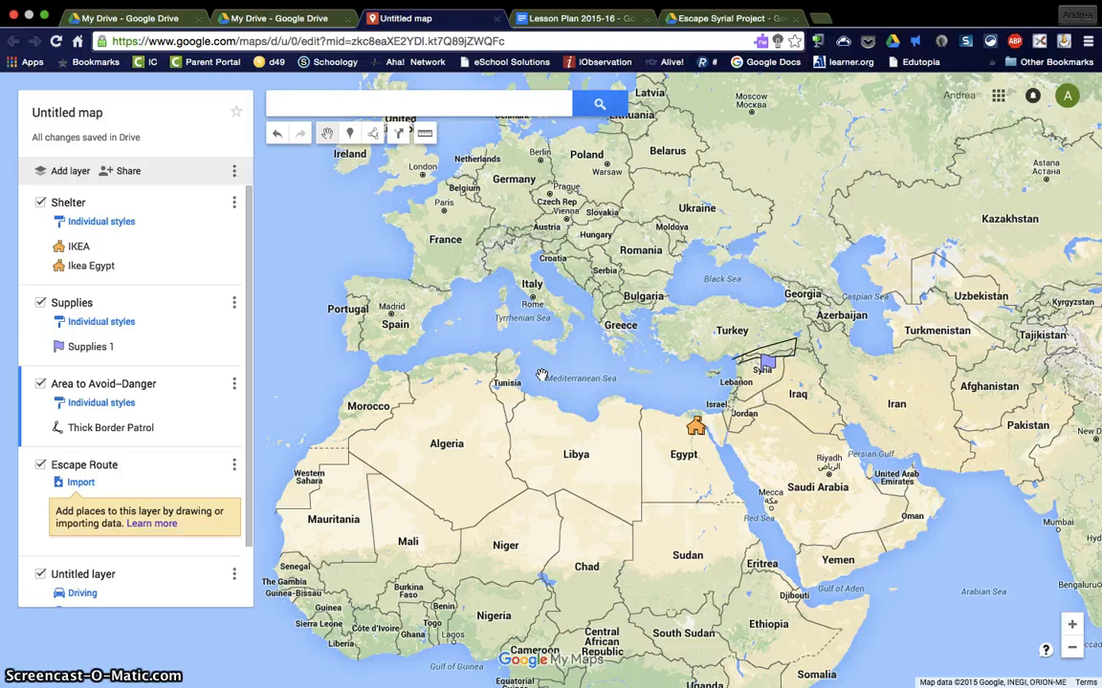
pyautogui.click(512, 38)
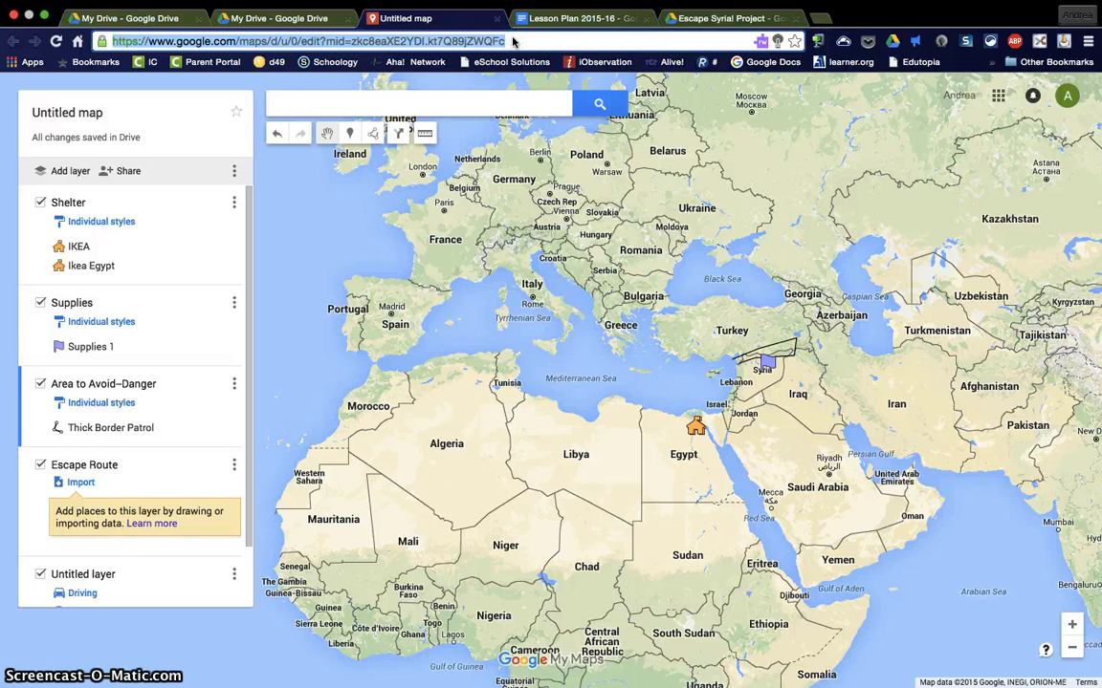
pyautogui.click(473, 316)
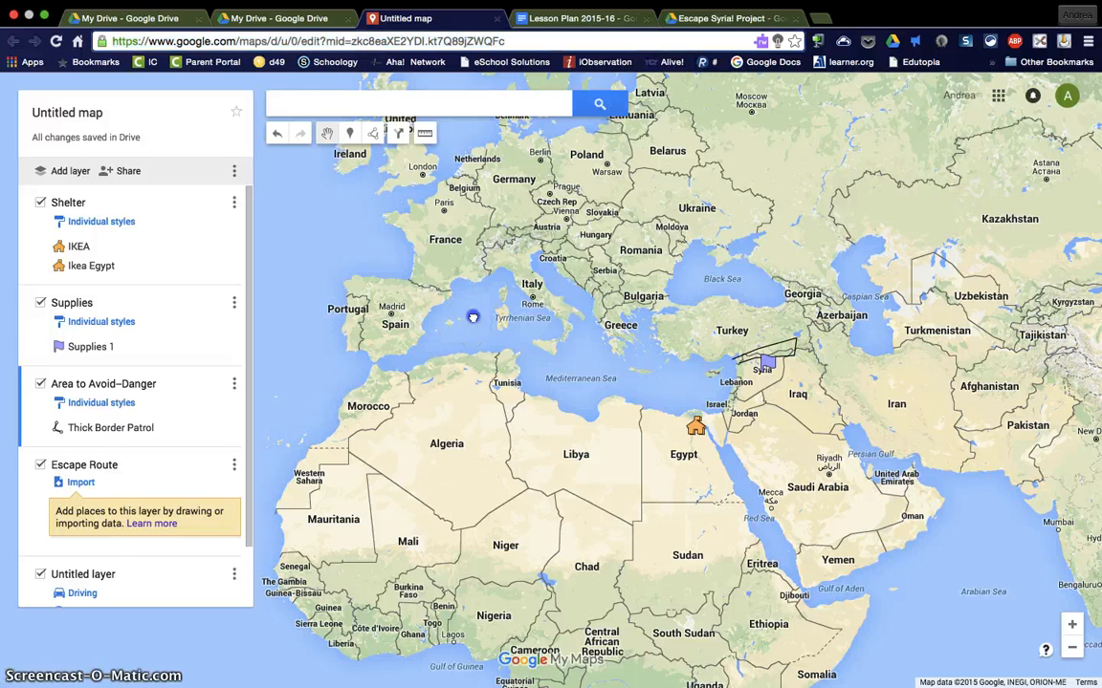